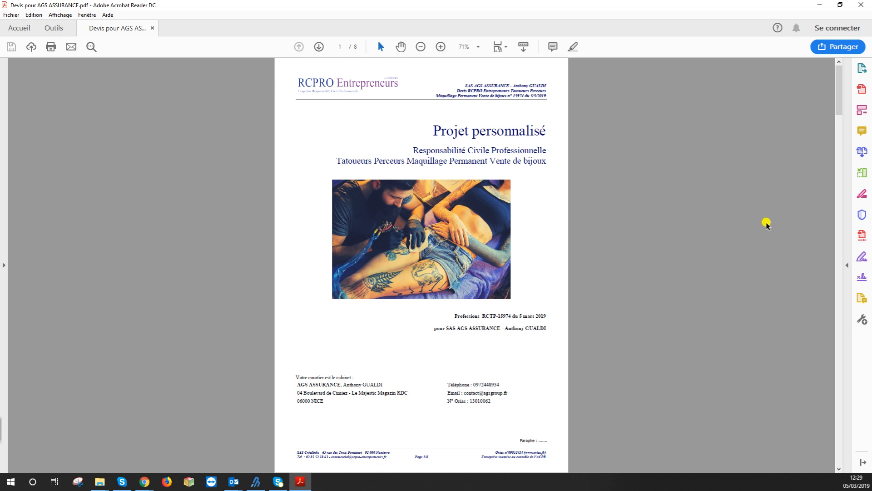
Activate the Remplir et signer (Fill & Sign) tool on the AGS ASSURANCE quote
{"action": "left_click", "coordinate": [862, 258]}
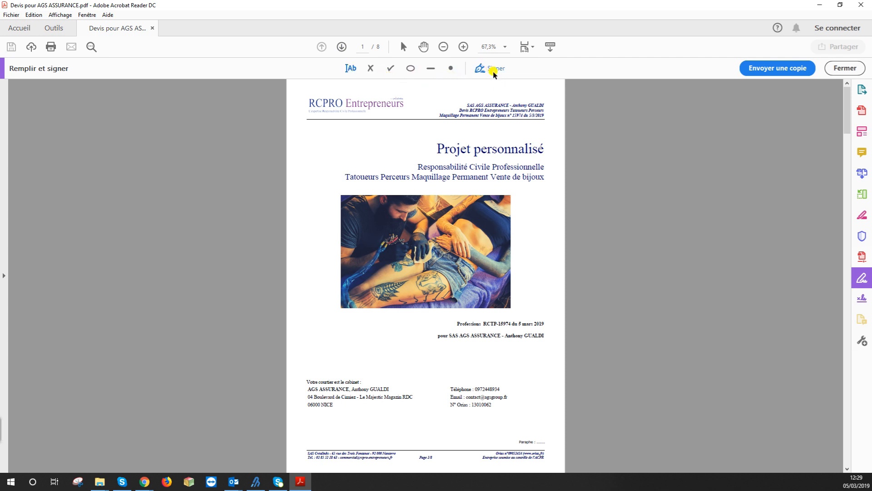
Draw a freehand signature in the Tracer tab of Ajouter une signature and apply it
{"action": "left_click", "coordinate": [493, 72]}
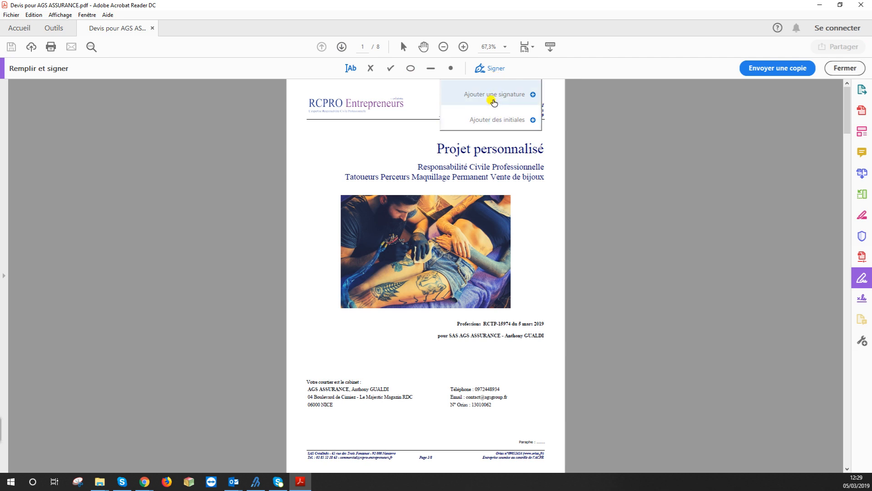
{"action": "left_click", "coordinate": [493, 95]}
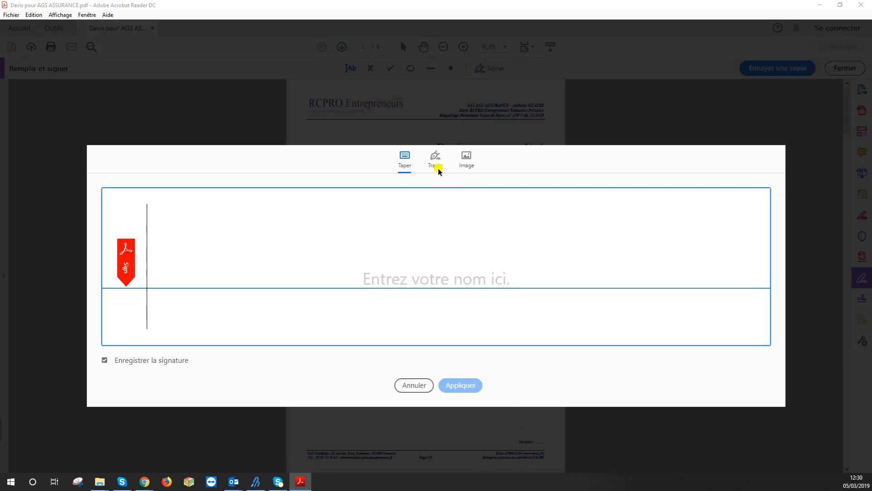
{"action": "left_click", "coordinate": [436, 165]}
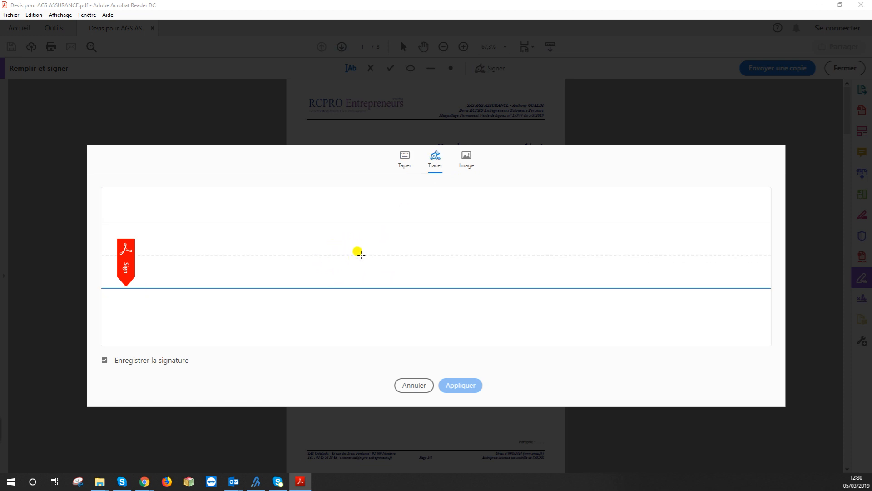
{"action": "mouse_move", "coordinate": [362, 236]}
{"action": "left_mouse_down"}
{"action": "mouse_move", "coordinate": [340, 275]}
{"action": "mouse_move", "coordinate": [391, 244]}
{"action": "mouse_move", "coordinate": [473, 276]}
{"action": "left_mouse_up"}
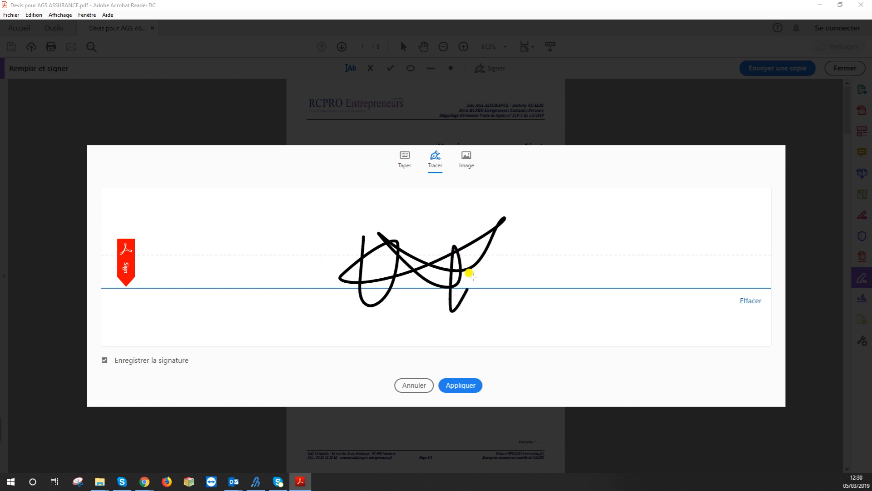
{"action": "left_click_drag", "start_coordinate": [390, 284], "coordinate": [441, 300]}
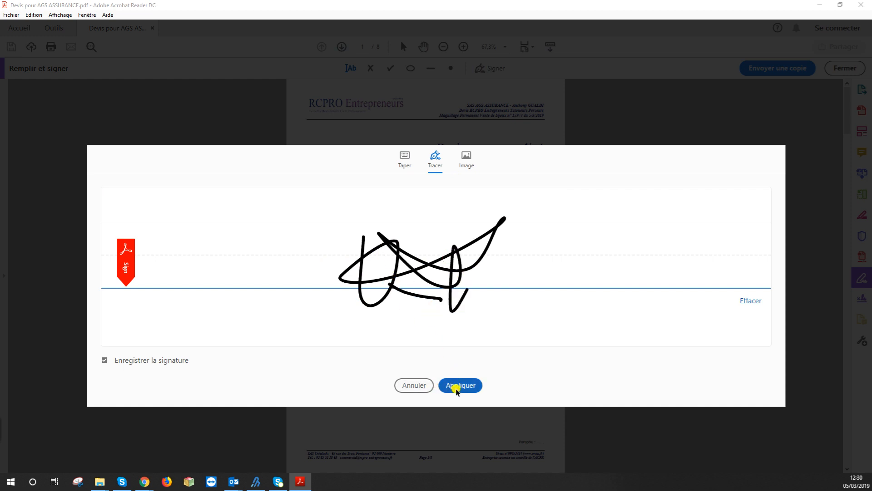
{"action": "left_click", "coordinate": [457, 385]}
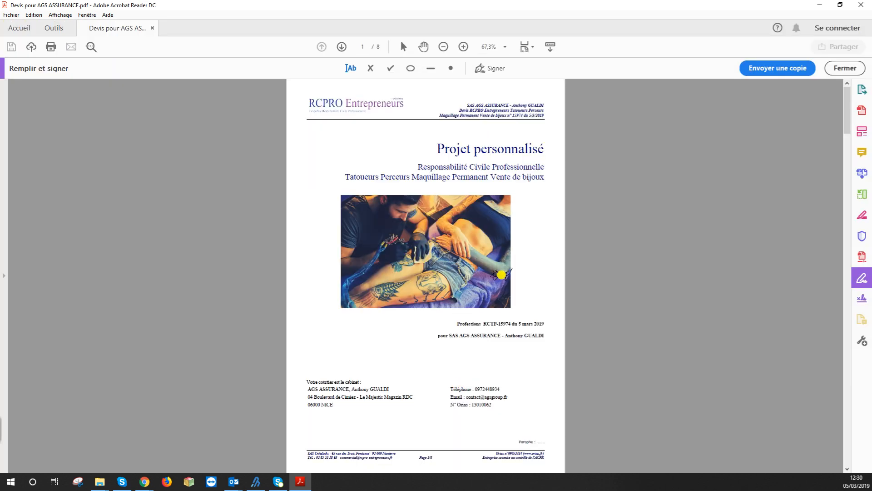
Place the signature under 'Signature du représentant légal' on page 7 and enlarge it
{"action": "scroll", "coordinate": [478, 278], "scroll_direction": "down", "scroll_amount": 2}
{"action": "scroll", "coordinate": [478, 278], "scroll_direction": "down", "scroll_amount": 20}
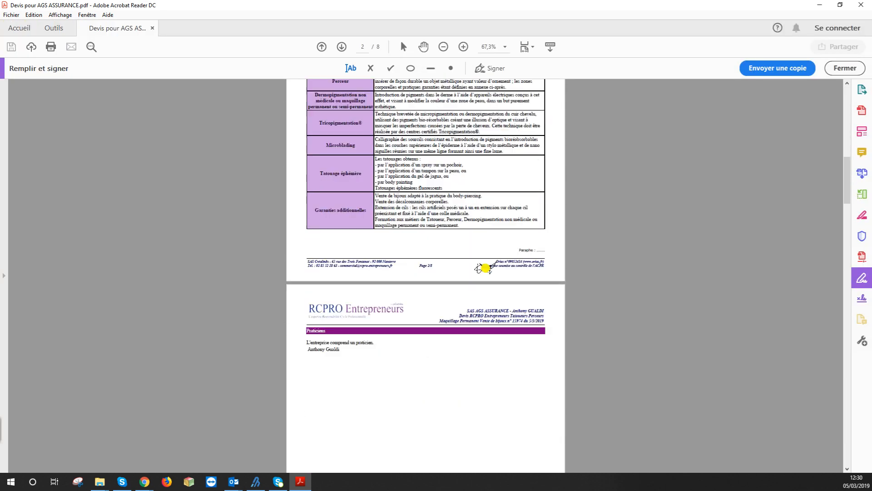
{"action": "scroll", "coordinate": [485, 268], "scroll_direction": "down", "scroll_amount": 15}
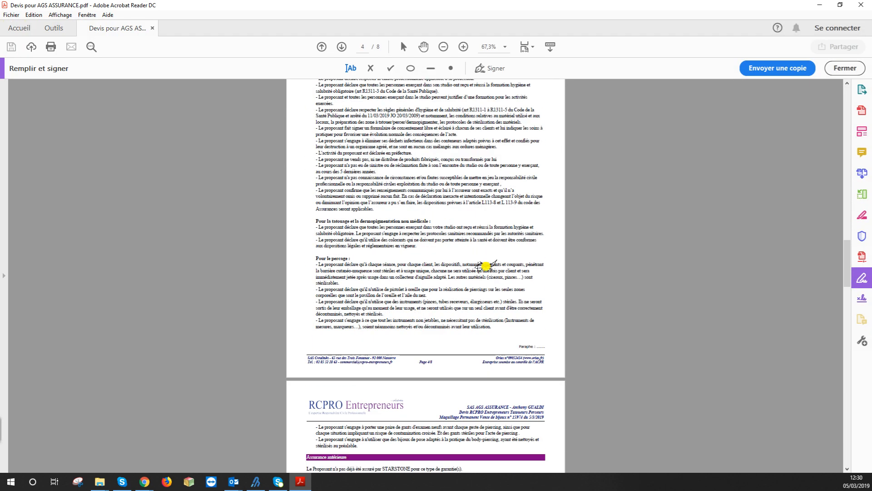
{"action": "scroll", "coordinate": [486, 266], "scroll_direction": "down", "scroll_amount": 15}
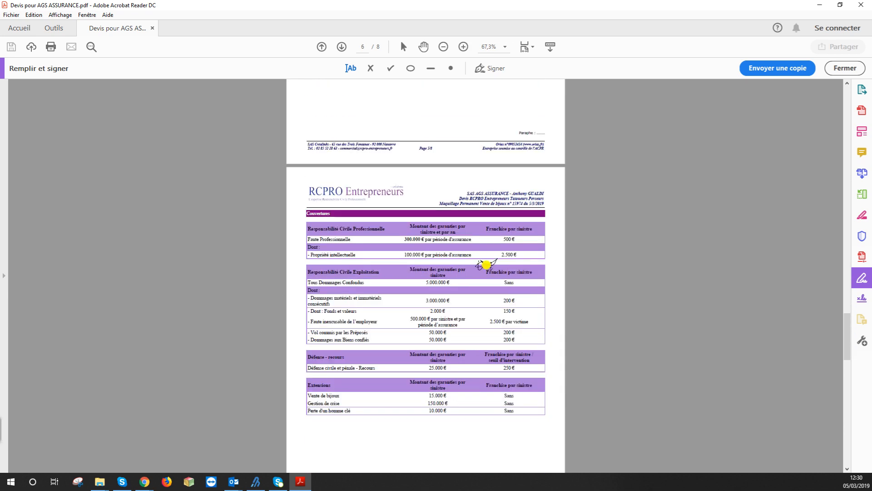
{"action": "scroll", "coordinate": [486, 265], "scroll_direction": "down", "scroll_amount": 15}
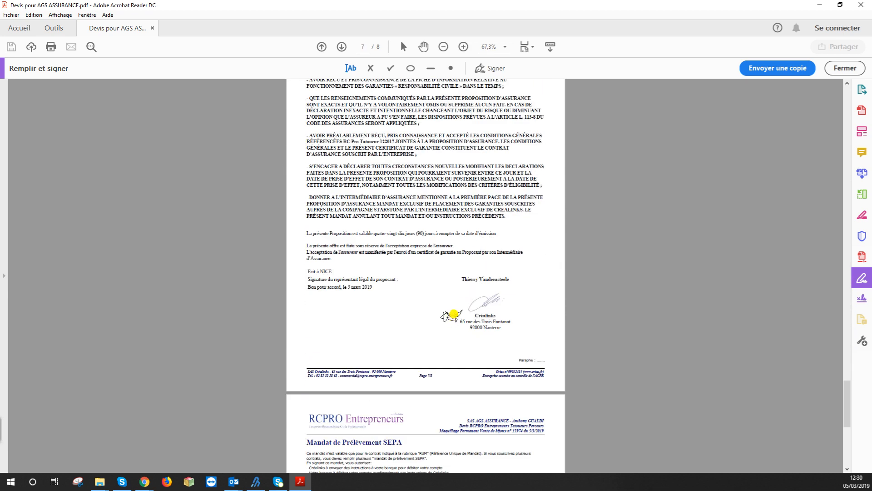
{"action": "left_click", "coordinate": [357, 320]}
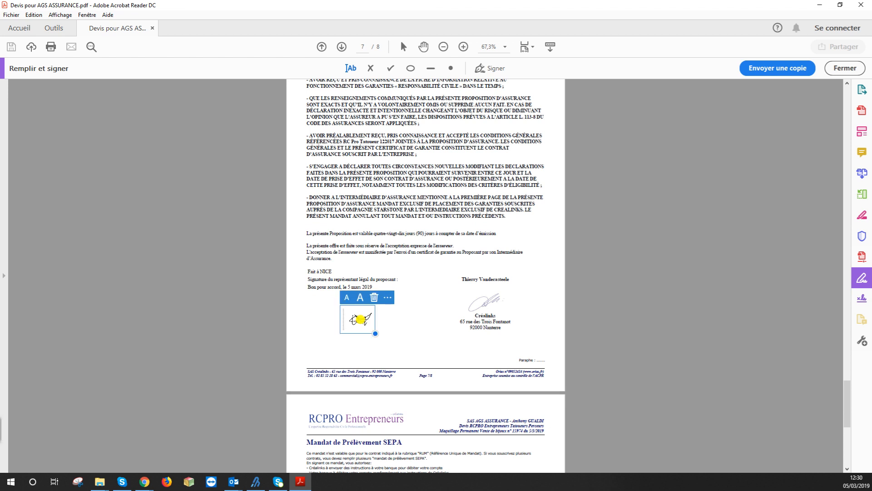
{"action": "mouse_move", "coordinate": [374, 333]}
{"action": "left_mouse_down"}
{"action": "mouse_move", "coordinate": [404, 364]}
{"action": "mouse_move", "coordinate": [368, 323]}
{"action": "left_mouse_up"}
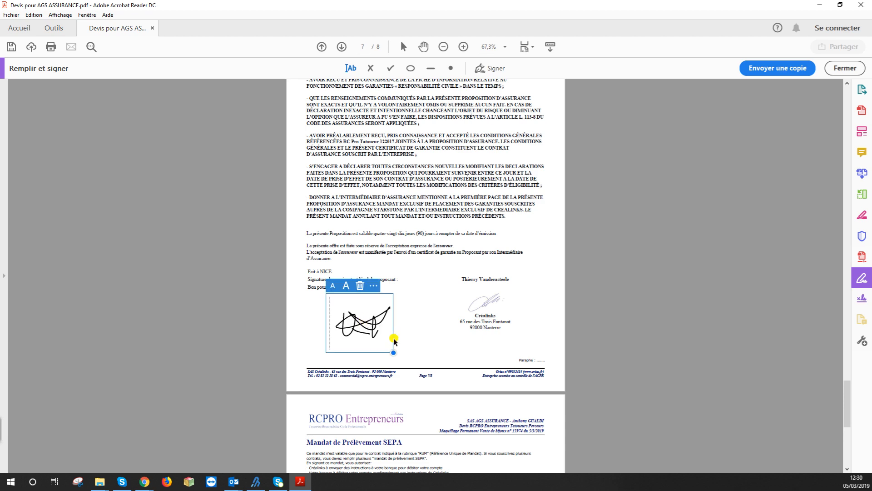
{"action": "scroll", "coordinate": [536, 321], "scroll_direction": "up", "scroll_amount": 8}
{"action": "scroll", "coordinate": [541, 165], "scroll_direction": "up", "scroll_amount": 6}
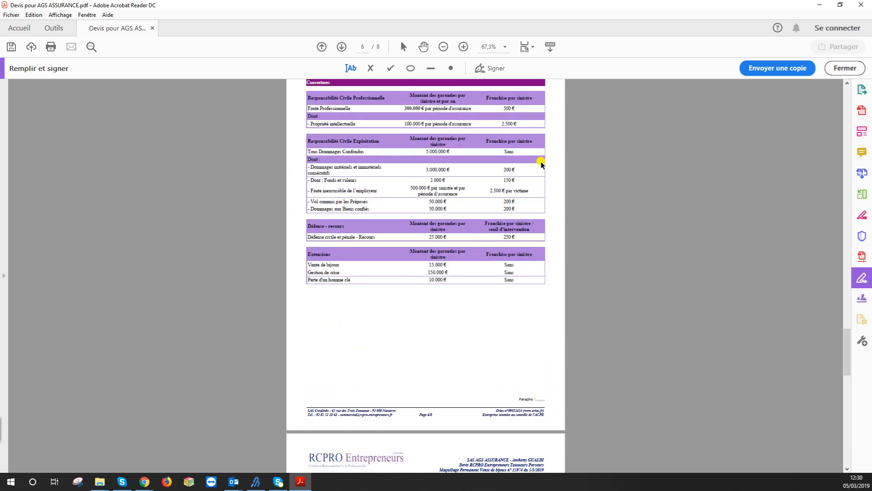
Draw AG initials in the Tracer tab of Ajouter des initiales and apply them
{"action": "left_click", "coordinate": [498, 69]}
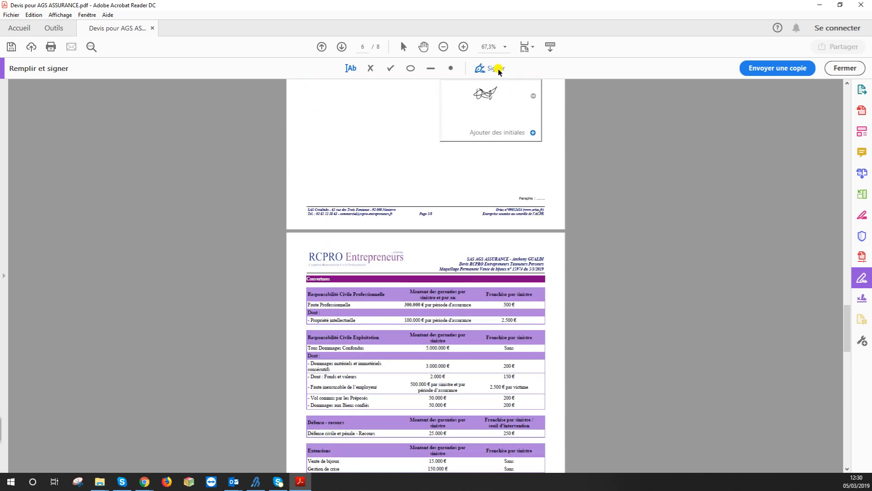
{"action": "left_click", "coordinate": [485, 132]}
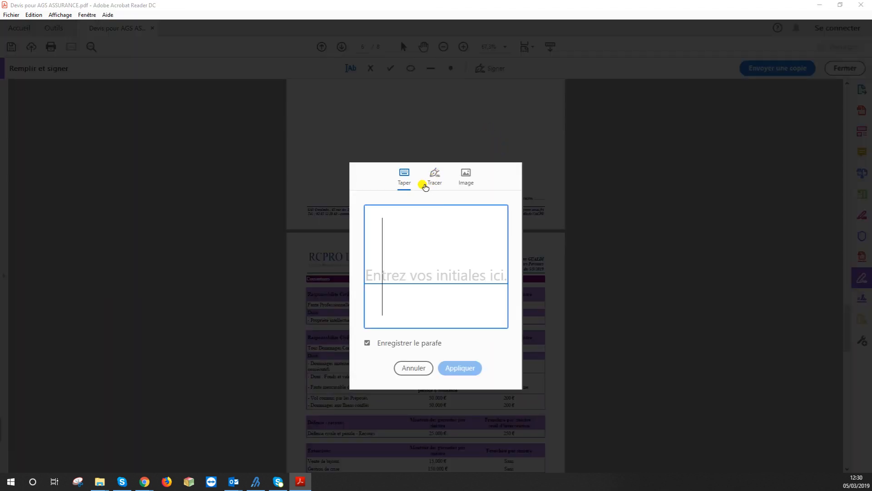
{"action": "left_click", "coordinate": [433, 176]}
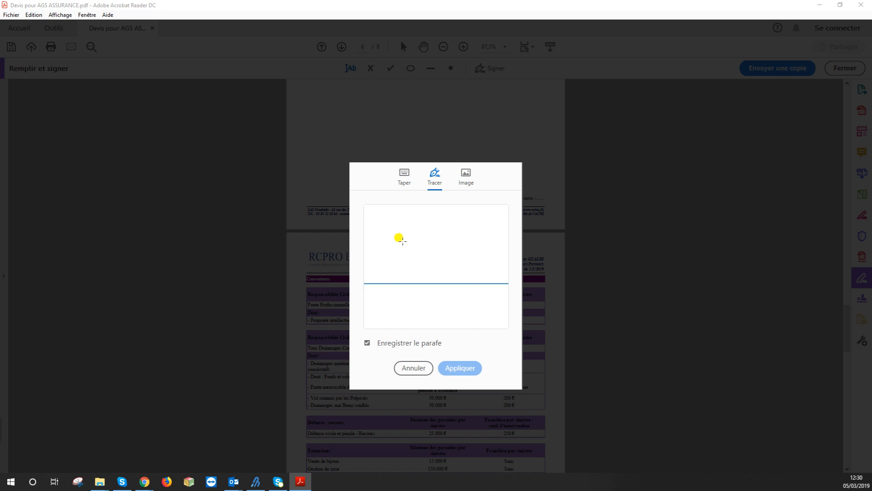
{"action": "mouse_move", "coordinate": [394, 267]}
{"action": "left_mouse_down"}
{"action": "mouse_move", "coordinate": [395, 225]}
{"action": "mouse_move", "coordinate": [421, 262]}
{"action": "mouse_move", "coordinate": [420, 241]}
{"action": "mouse_move", "coordinate": [448, 262]}
{"action": "mouse_move", "coordinate": [442, 252]}
{"action": "left_mouse_up"}
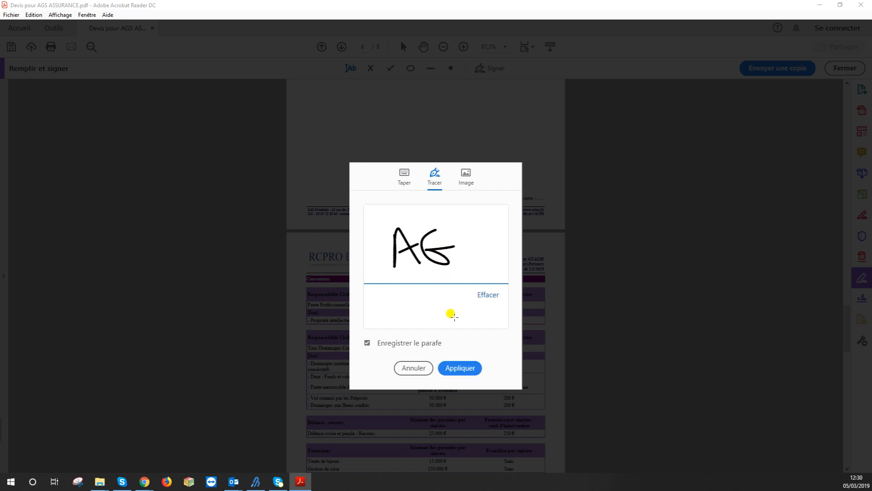
{"action": "left_click", "coordinate": [459, 368]}
{"action": "scroll", "coordinate": [510, 243], "scroll_direction": "up", "scroll_amount": 10}
{"action": "scroll", "coordinate": [499, 237], "scroll_direction": "down", "scroll_amount": 5}
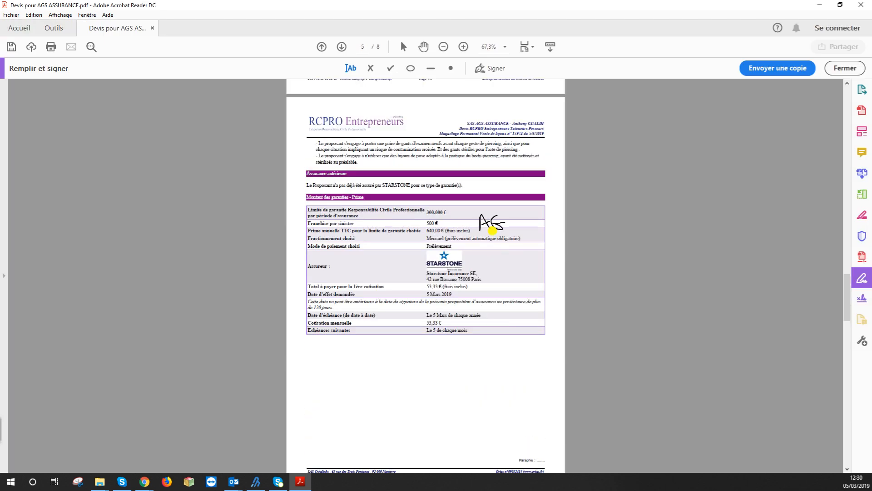
{"action": "scroll", "coordinate": [500, 227], "scroll_direction": "up", "scroll_amount": 15}
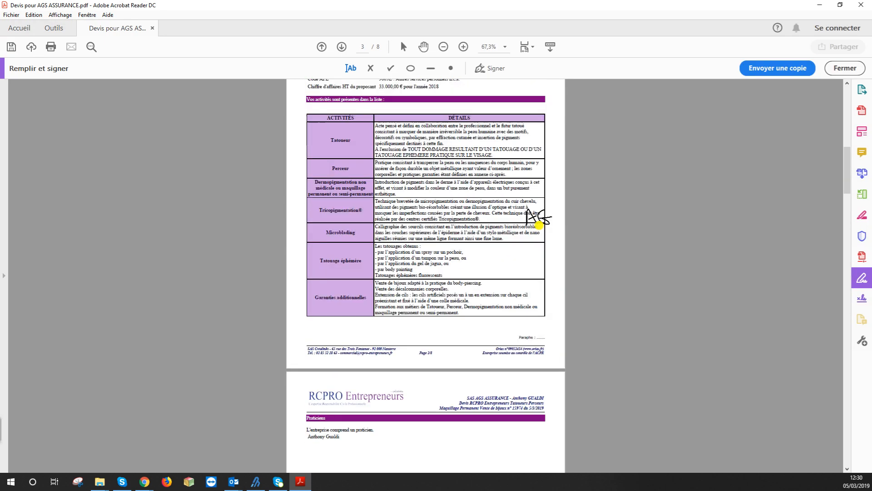
{"action": "scroll", "coordinate": [539, 224], "scroll_direction": "up", "scroll_amount": 10}
{"action": "scroll", "coordinate": [538, 214], "scroll_direction": "down", "scroll_amount": 5}
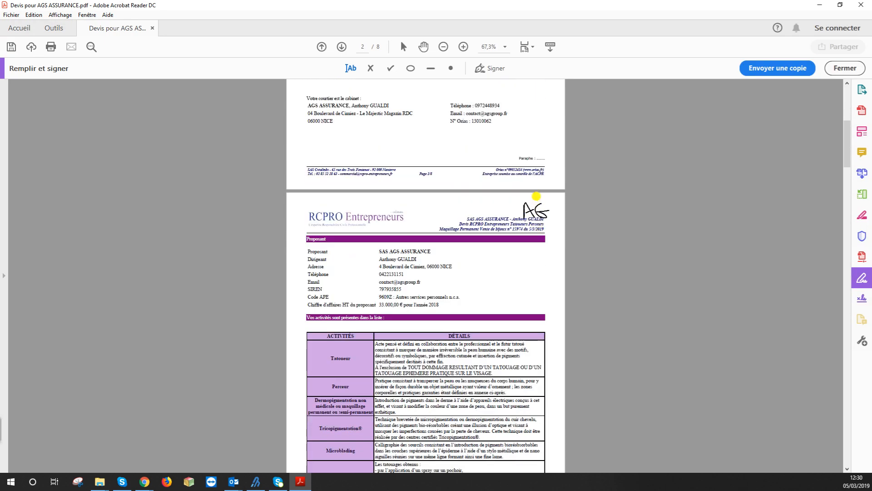
{"action": "scroll", "coordinate": [546, 136], "scroll_direction": "up", "scroll_amount": 4}
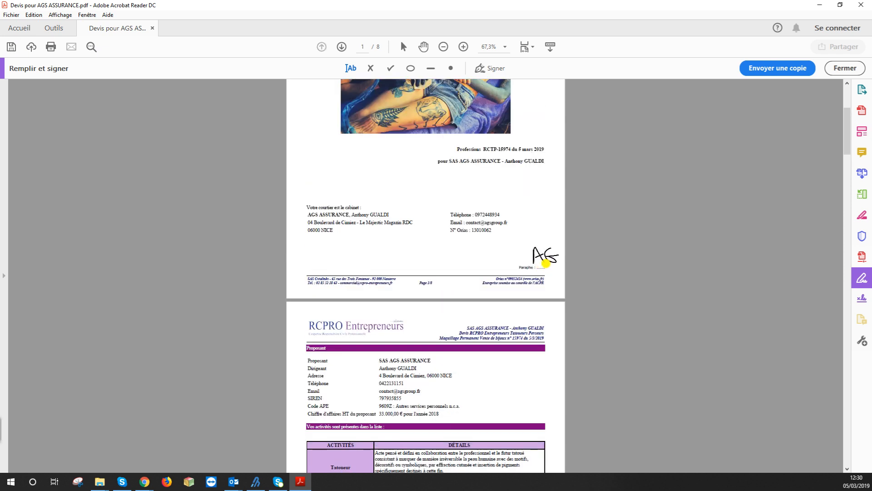
Place the AG initials beside page 1's Paraphe line and shrink them to fit
{"action": "left_click", "coordinate": [545, 262]}
{"action": "left_click_drag", "start_coordinate": [563, 294], "coordinate": [551, 269]}
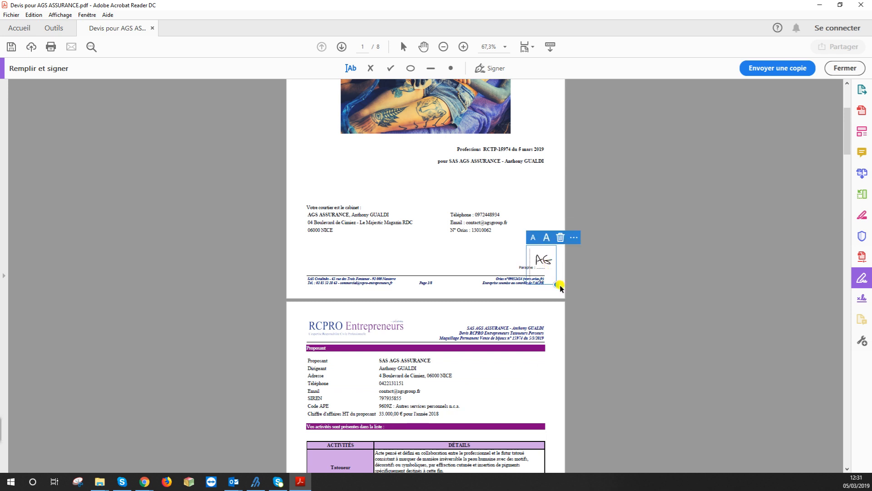
{"action": "scroll", "coordinate": [515, 253], "scroll_direction": "down", "scroll_amount": 3}
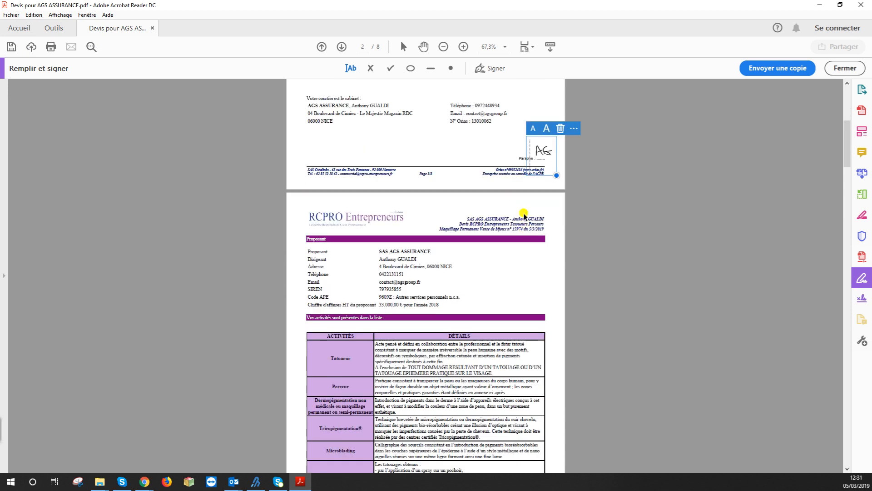
Stamp the saved AG initials on page 2's Paraphe line
{"action": "left_click", "coordinate": [490, 67]}
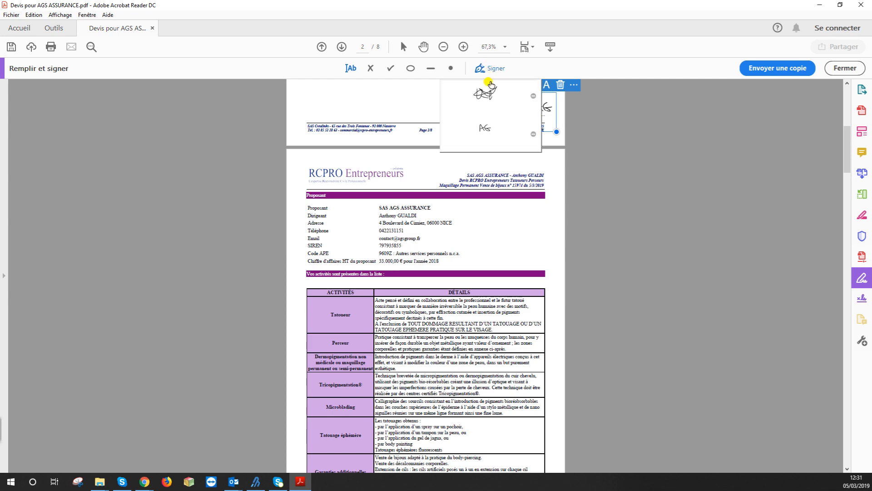
{"action": "left_click", "coordinate": [485, 129]}
{"action": "scroll", "coordinate": [507, 214], "scroll_direction": "down", "scroll_amount": 3}
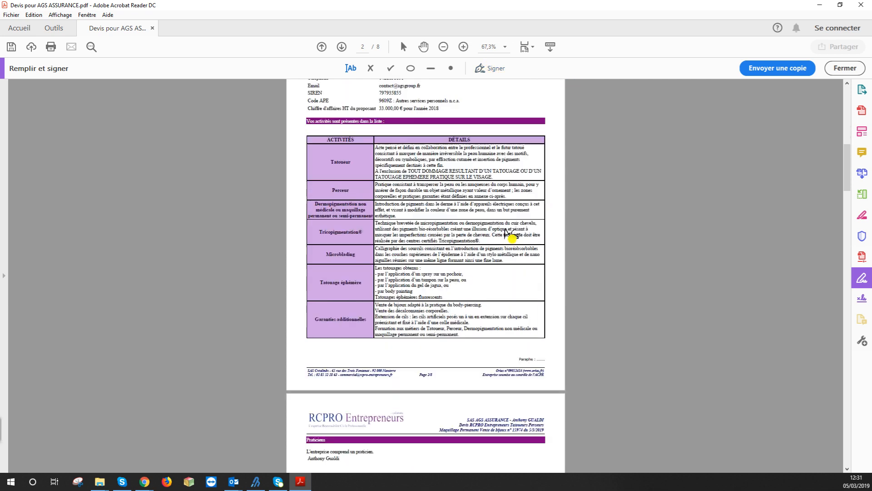
{"action": "scroll", "coordinate": [511, 236], "scroll_direction": "down", "scroll_amount": 1}
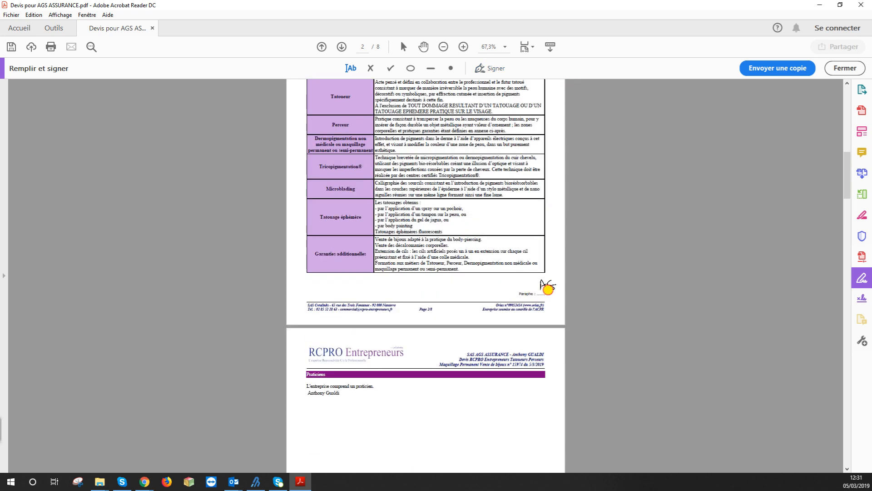
{"action": "left_click", "coordinate": [547, 290]}
{"action": "scroll", "coordinate": [513, 272], "scroll_direction": "down", "scroll_amount": 1}
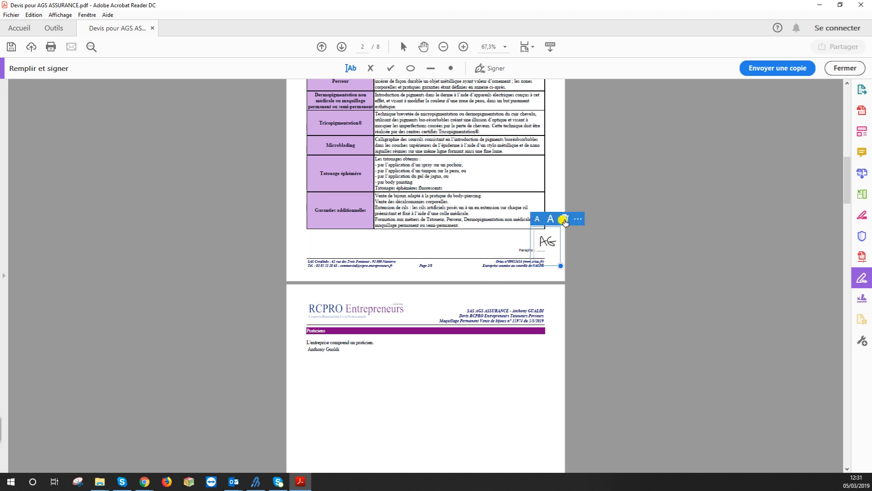
{"action": "scroll", "coordinate": [563, 222], "scroll_direction": "down", "scroll_amount": 6}
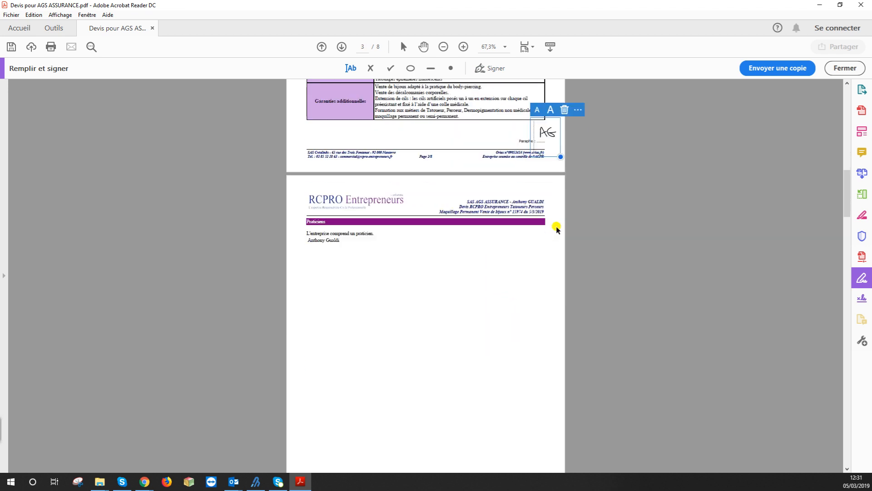
Initial the Paraphe lines on pages 3 and 4
{"action": "left_click", "coordinate": [490, 69]}
{"action": "left_click", "coordinate": [486, 105]}
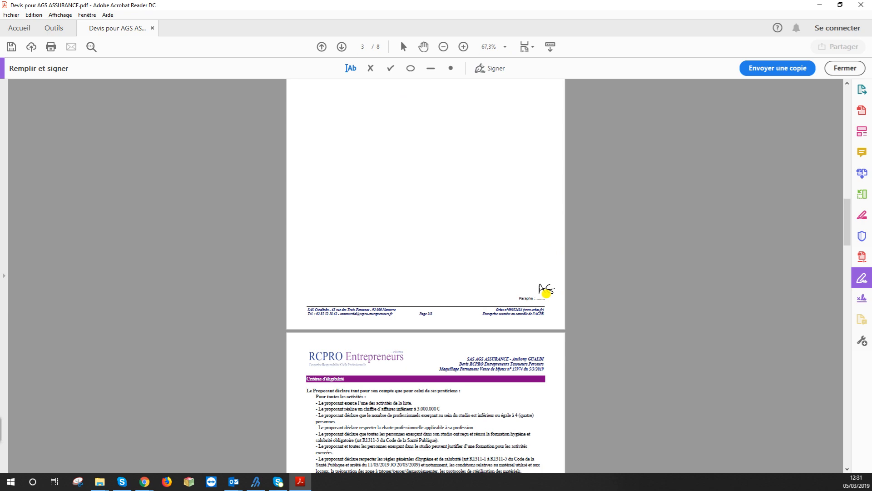
{"action": "left_click", "coordinate": [547, 293]}
{"action": "scroll", "coordinate": [604, 254], "scroll_direction": "down", "scroll_amount": 8}
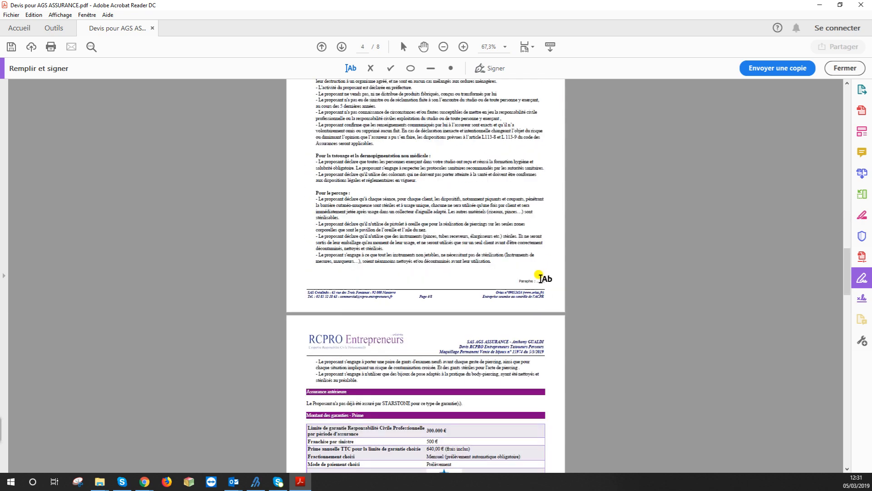
{"action": "left_click", "coordinate": [485, 69]}
{"action": "left_click", "coordinate": [489, 124]}
{"action": "left_click", "coordinate": [551, 278]}
{"action": "scroll", "coordinate": [551, 277], "scroll_direction": "down", "scroll_amount": 6}
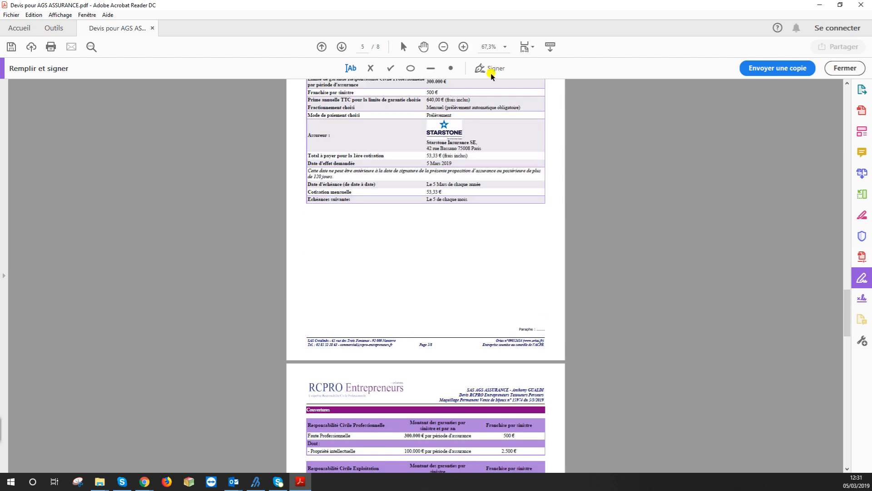
Initial the Paraphe lines on pages 5 and 6
{"action": "left_click", "coordinate": [486, 69]}
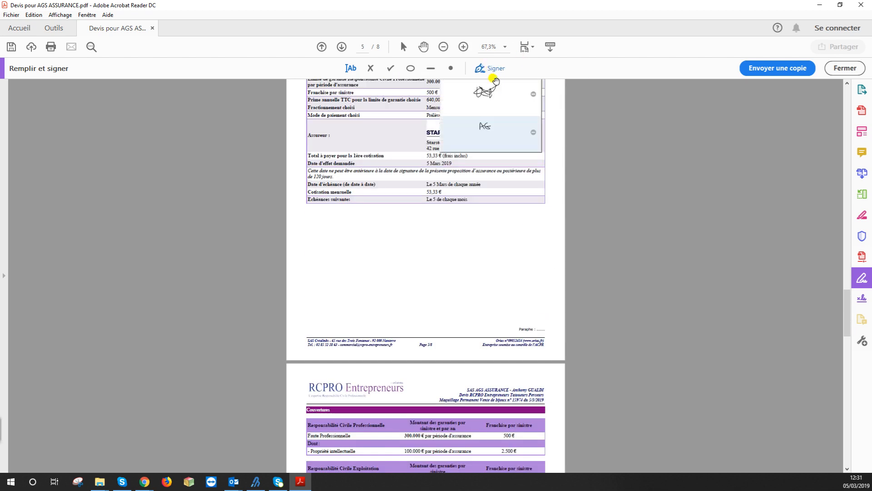
{"action": "left_click", "coordinate": [490, 130]}
{"action": "left_click", "coordinate": [544, 323]}
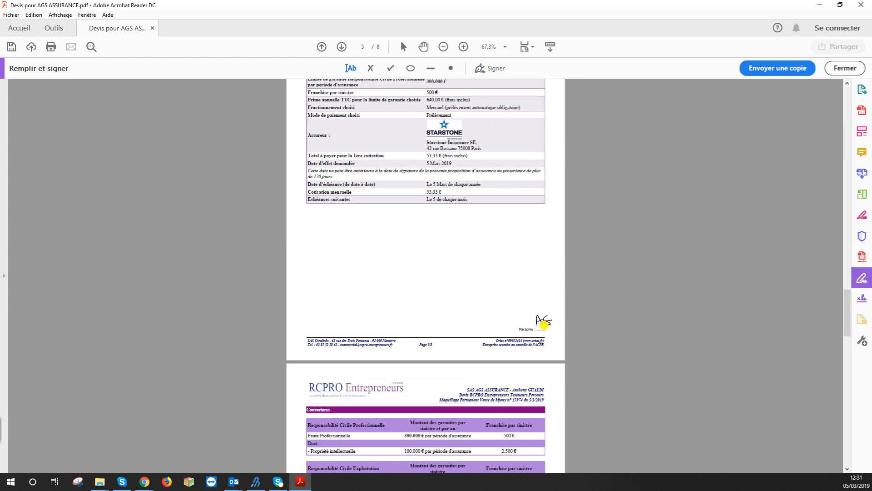
{"action": "scroll", "coordinate": [551, 273], "scroll_direction": "down", "scroll_amount": 8}
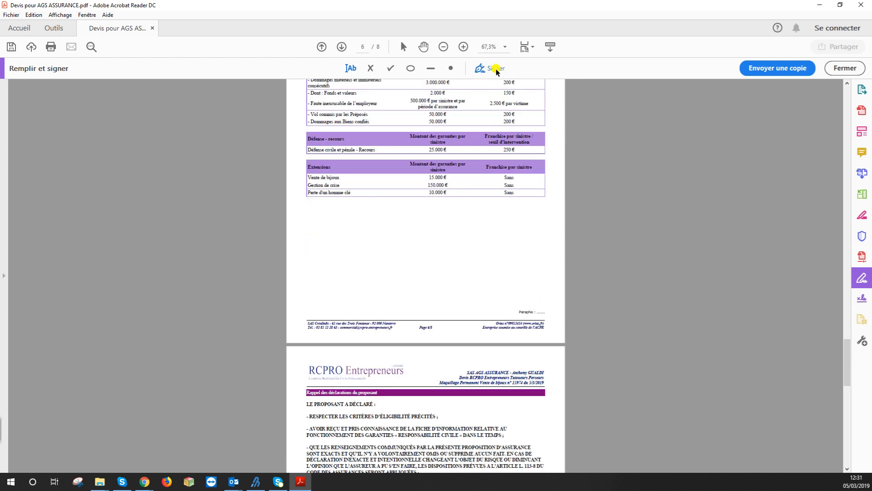
{"action": "left_click", "coordinate": [493, 66]}
{"action": "left_click", "coordinate": [486, 129]}
{"action": "scroll", "coordinate": [546, 294], "scroll_direction": "down", "scroll_amount": 8}
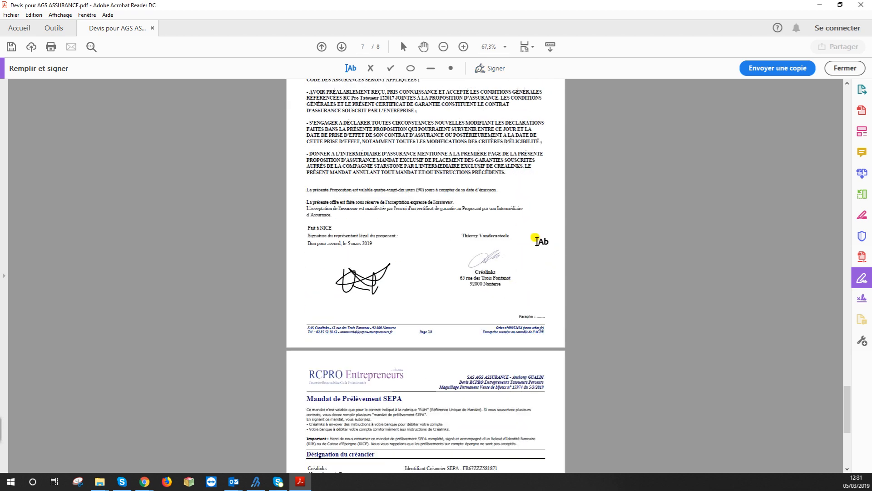
Initial page 7's Paraphe line and add a text box in page 8's Banque field
{"action": "left_click", "coordinate": [493, 68]}
{"action": "left_click", "coordinate": [502, 127]}
{"action": "left_click", "coordinate": [543, 310]}
{"action": "scroll", "coordinate": [551, 253], "scroll_direction": "down", "scroll_amount": 5}
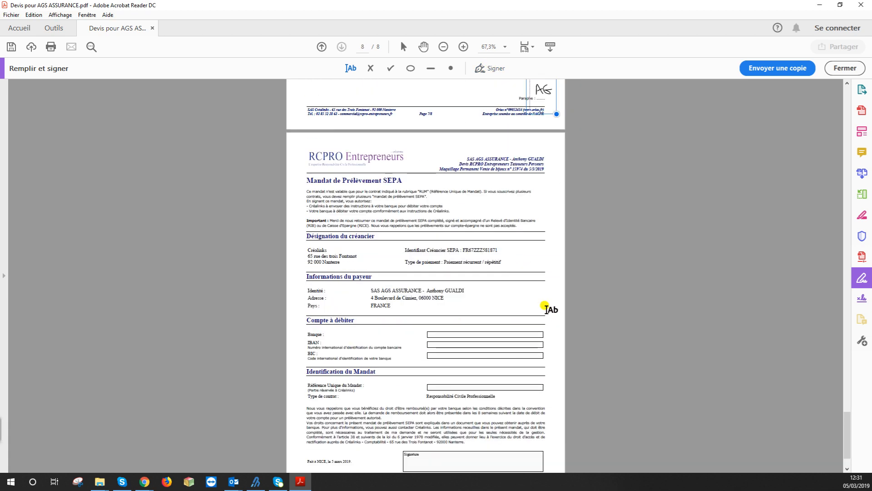
{"action": "scroll", "coordinate": [550, 195], "scroll_direction": "down", "scroll_amount": 2}
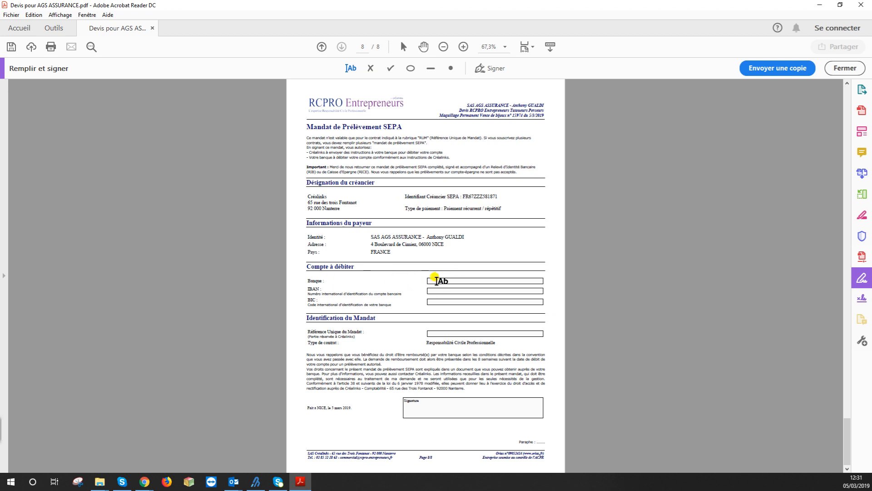
{"action": "left_click", "coordinate": [433, 281]}
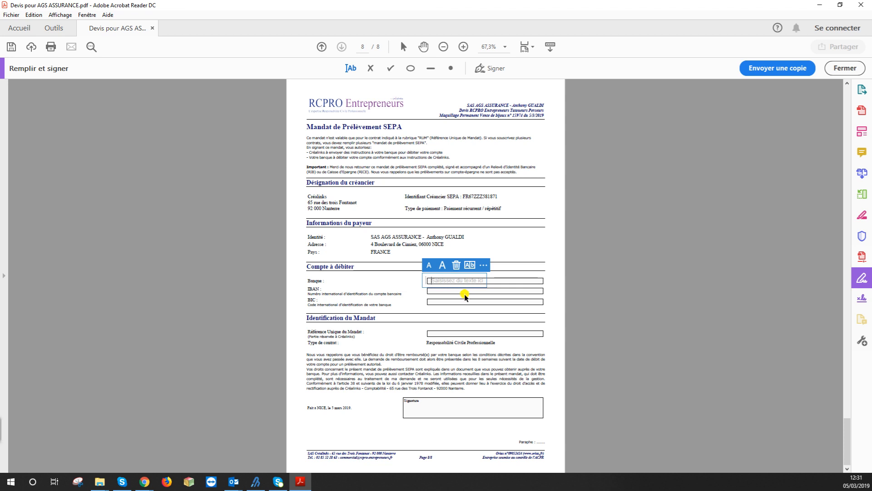
Enter BNP in the Banque field and adjust its text size
{"action": "type", "text": "BNP"}
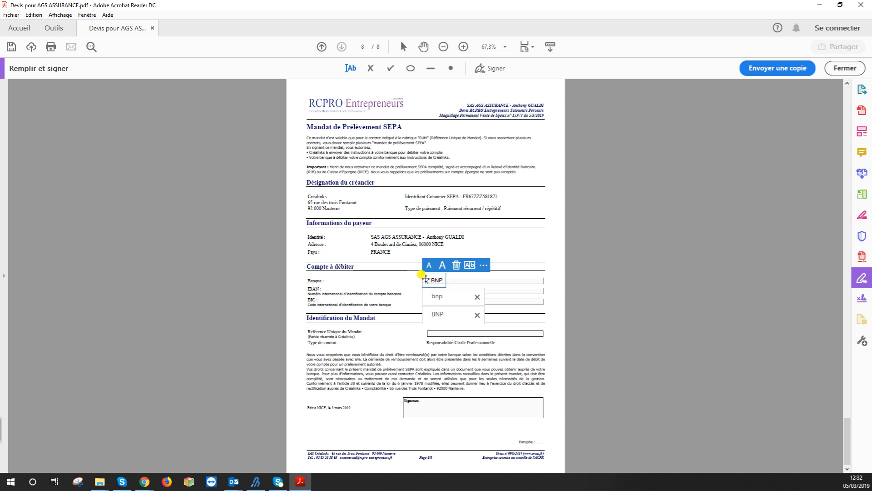
{"action": "key", "text": "Escape"}
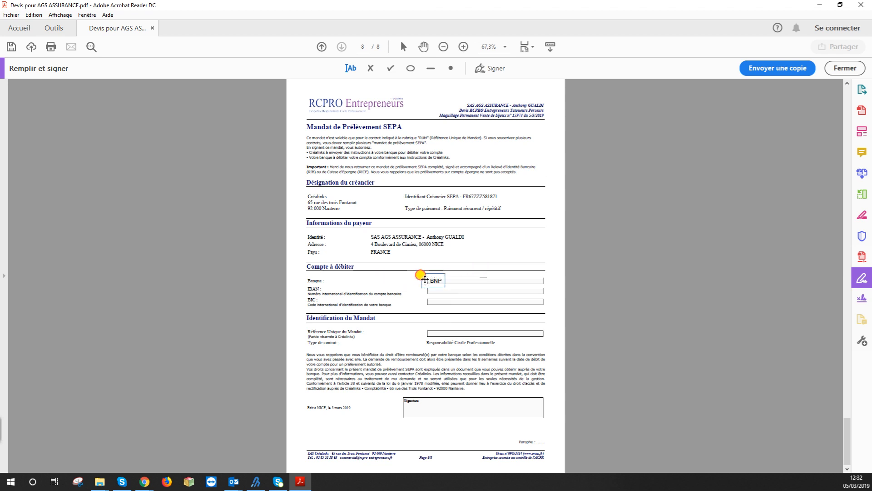
{"action": "left_click", "coordinate": [423, 279]}
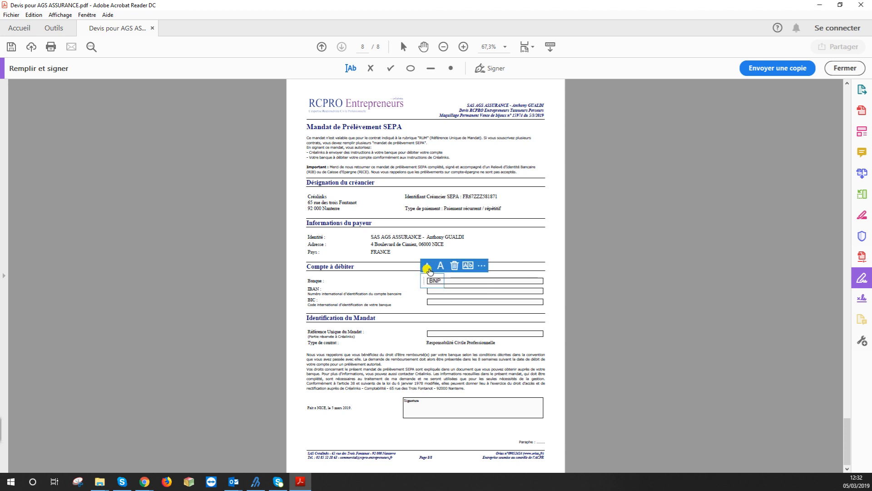
{"action": "left_click", "coordinate": [439, 266]}
{"action": "left_click", "coordinate": [439, 266]}
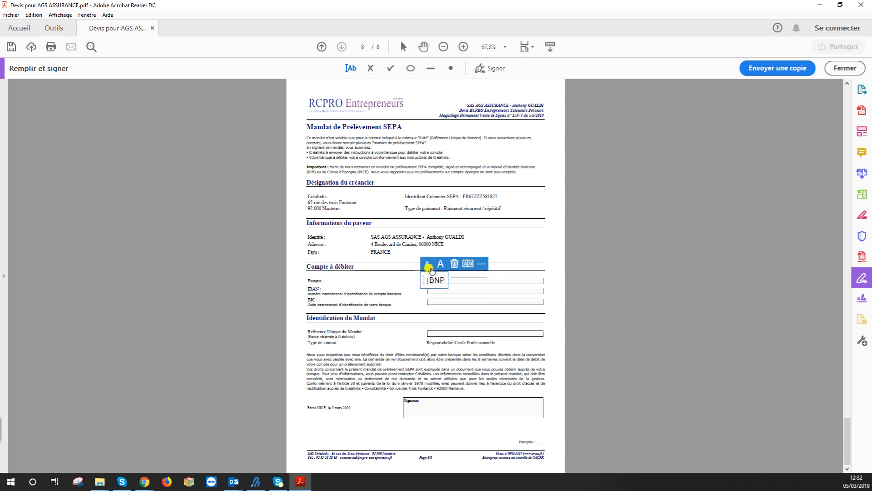
{"action": "left_click", "coordinate": [427, 267]}
{"action": "left_click", "coordinate": [427, 268]}
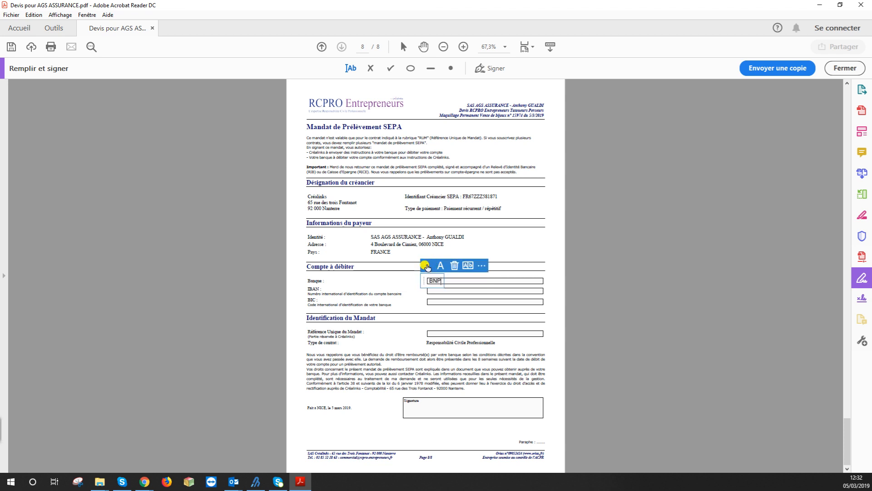
{"action": "left_click", "coordinate": [428, 268]}
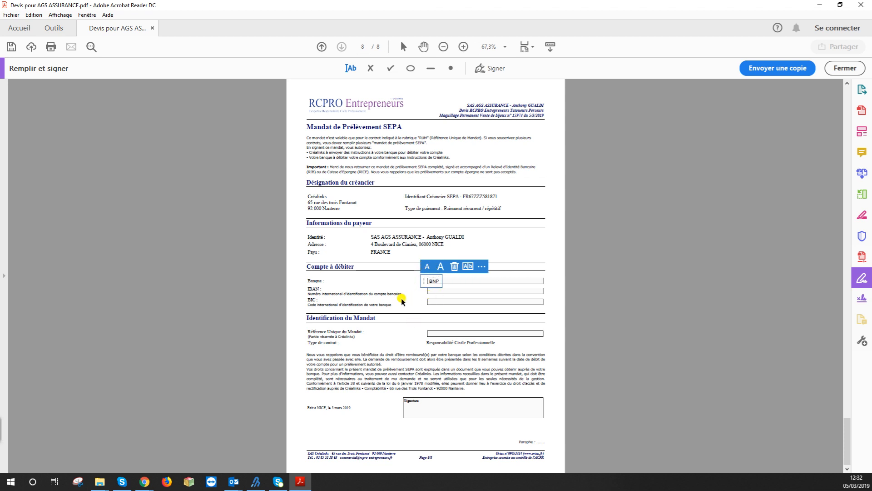
{"action": "left_click", "coordinate": [426, 292]}
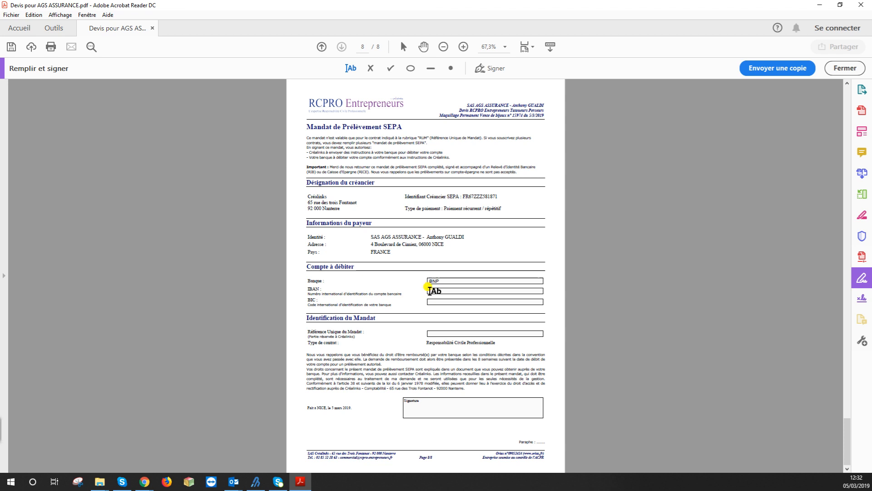
Fill the IBAN field with the account's IBAN
{"action": "left_click", "coordinate": [434, 290]}
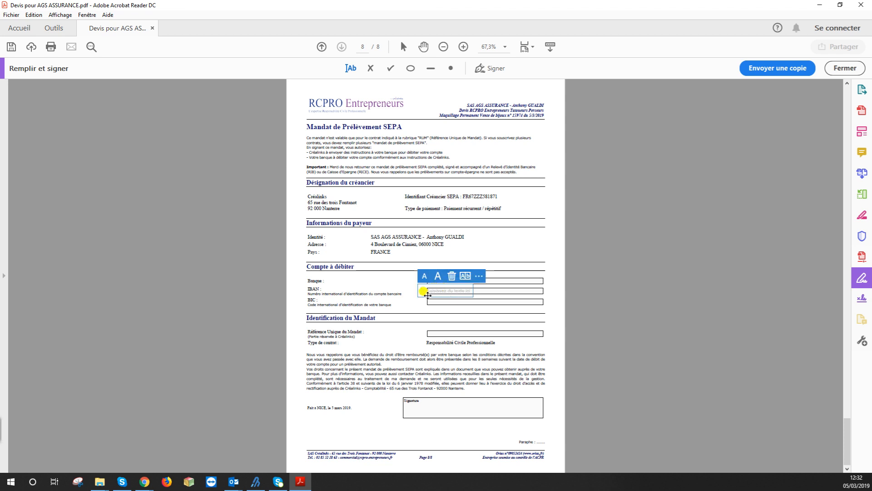
{"action": "left_click_drag", "start_coordinate": [420, 293], "coordinate": [424, 293]}
{"action": "left_click", "coordinate": [424, 292]}
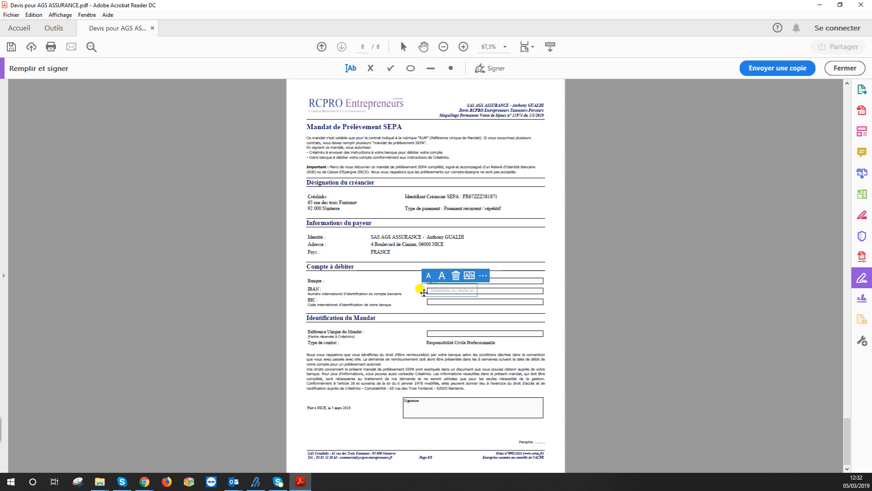
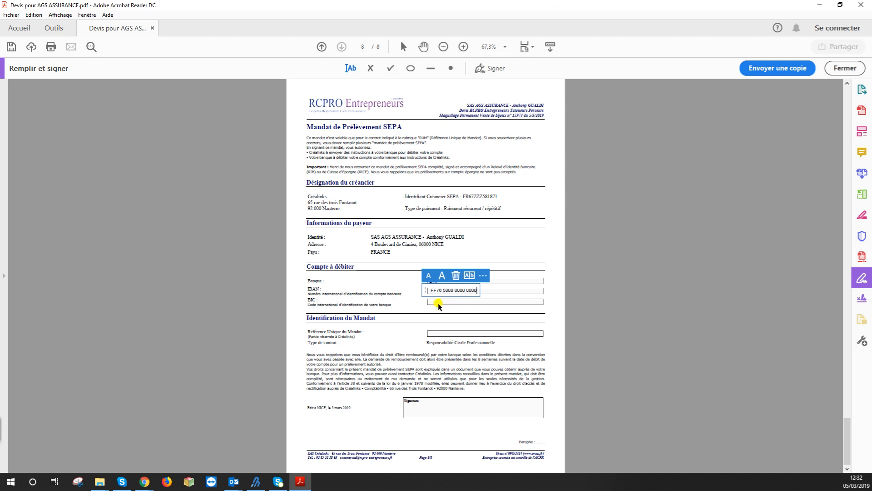
{"action": "left_click", "coordinate": [428, 299]}
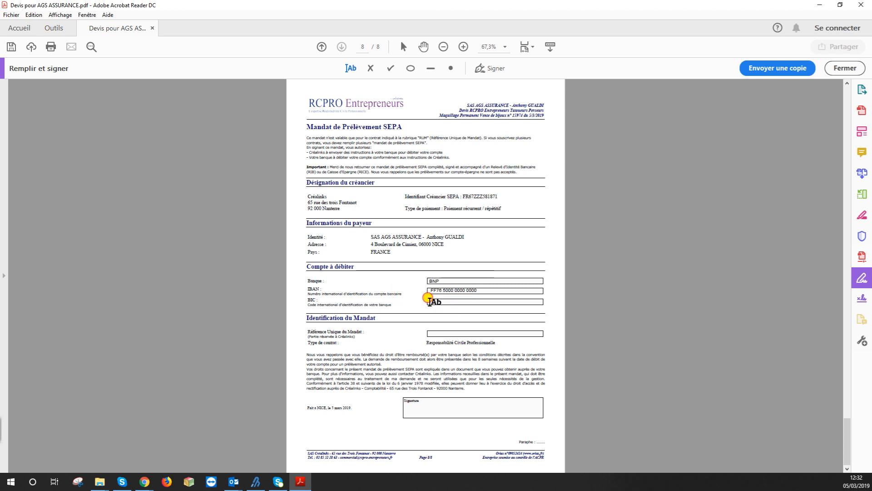
Enter BNPFRPP in the BIC field
{"action": "left_click", "coordinate": [432, 300]}
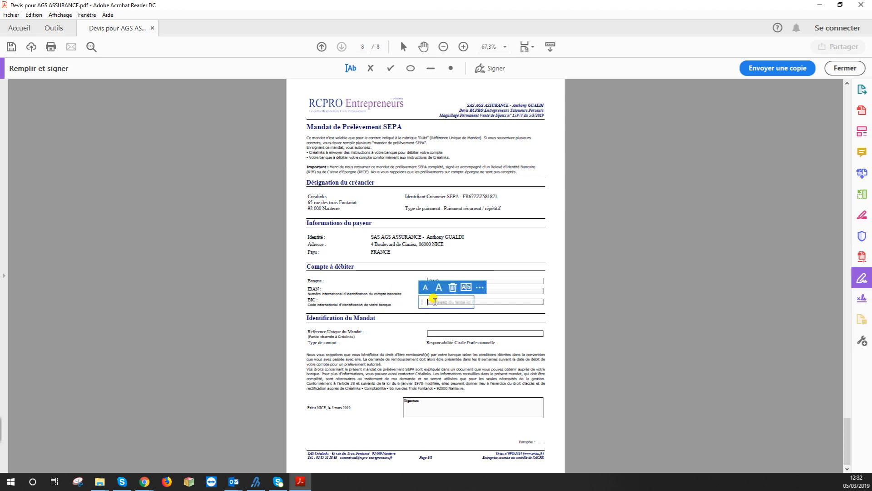
{"action": "left_click_drag", "start_coordinate": [423, 302], "coordinate": [428, 301]}
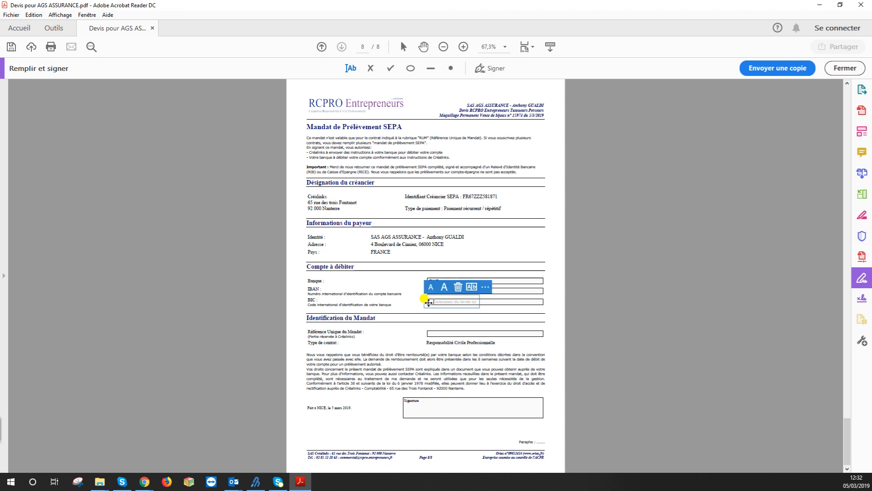
{"action": "type", "text": "BN"}
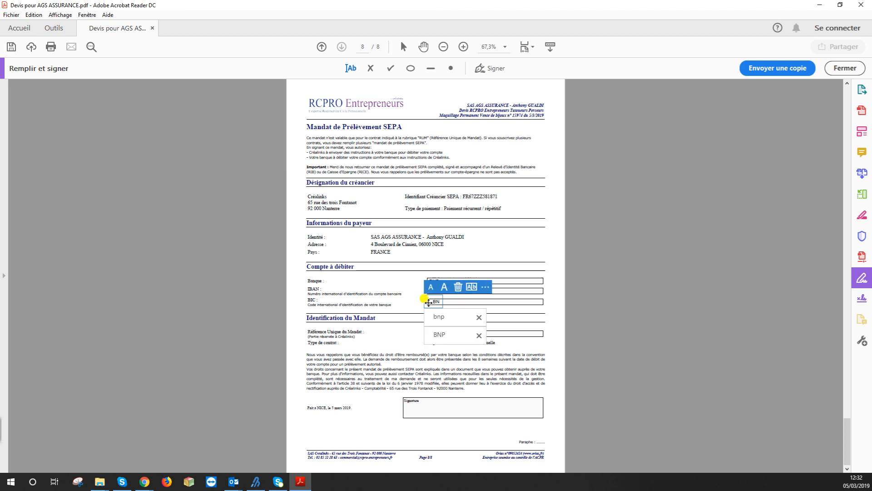
{"action": "type", "text": "PFRPP"}
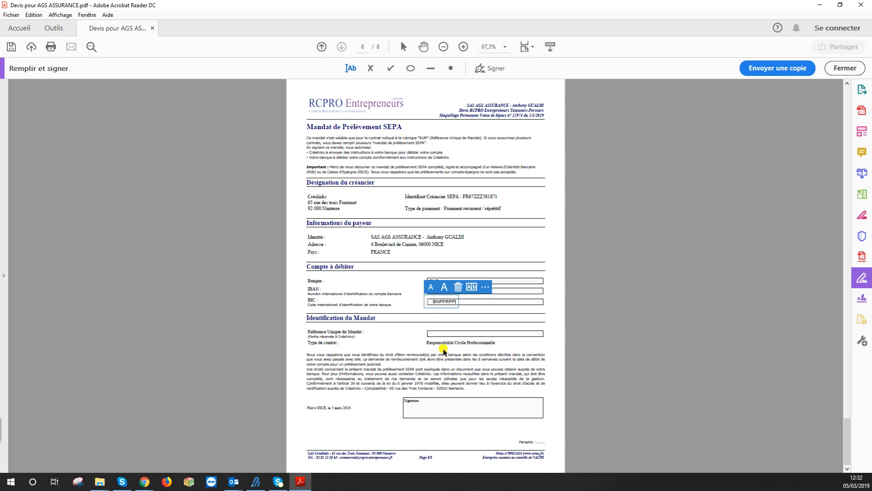
{"action": "left_click", "coordinate": [443, 403]}
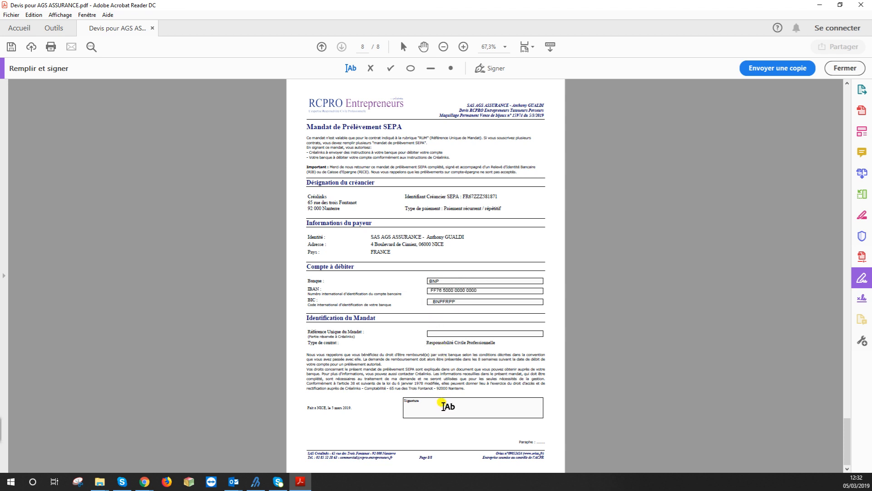
Place the saved signature inside the SEPA mandate's Signature box
{"action": "left_click", "coordinate": [443, 405]}
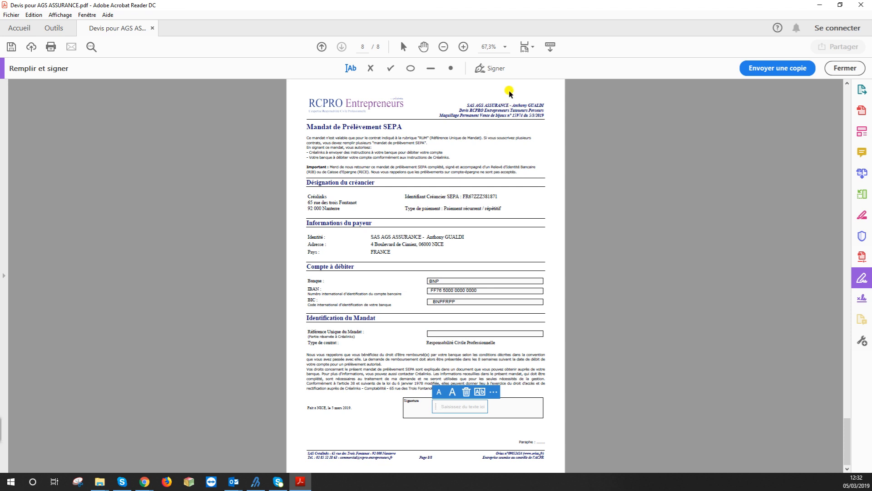
{"action": "left_click", "coordinate": [492, 69]}
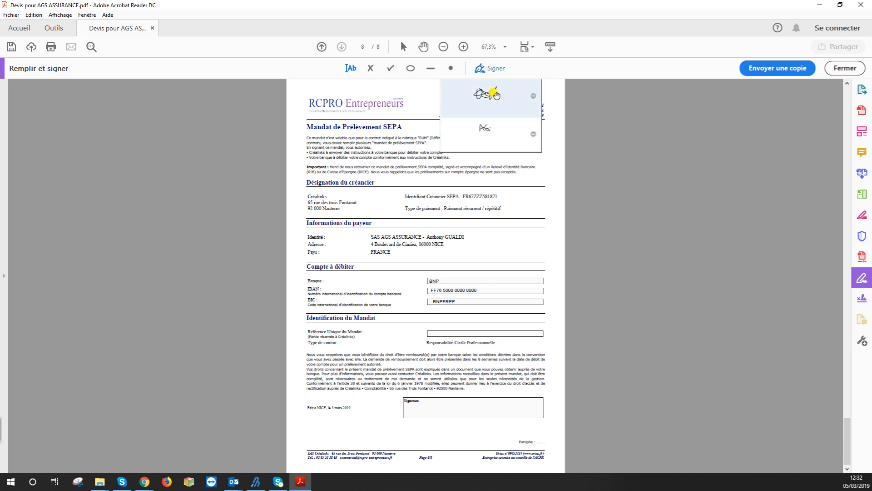
{"action": "left_click", "coordinate": [487, 96]}
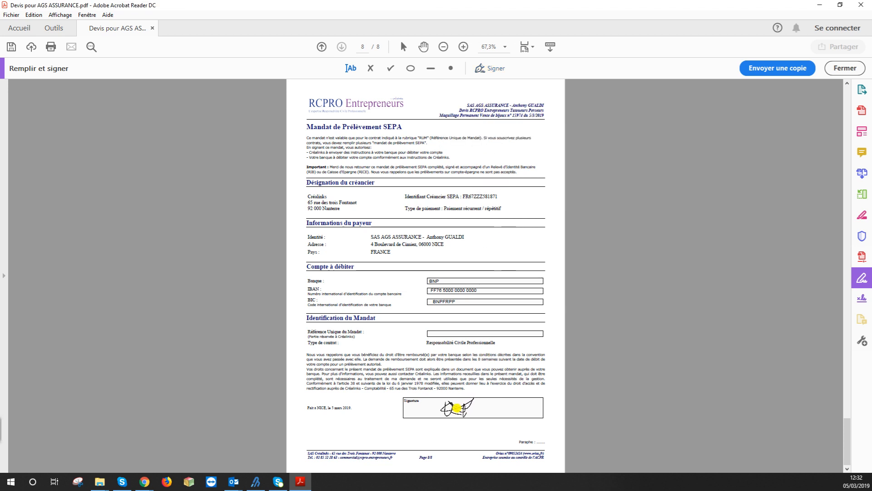
Scroll back up the quote and open the Enregistrer sous dialog
{"action": "scroll", "coordinate": [577, 259], "scroll_direction": "up", "scroll_amount": 6}
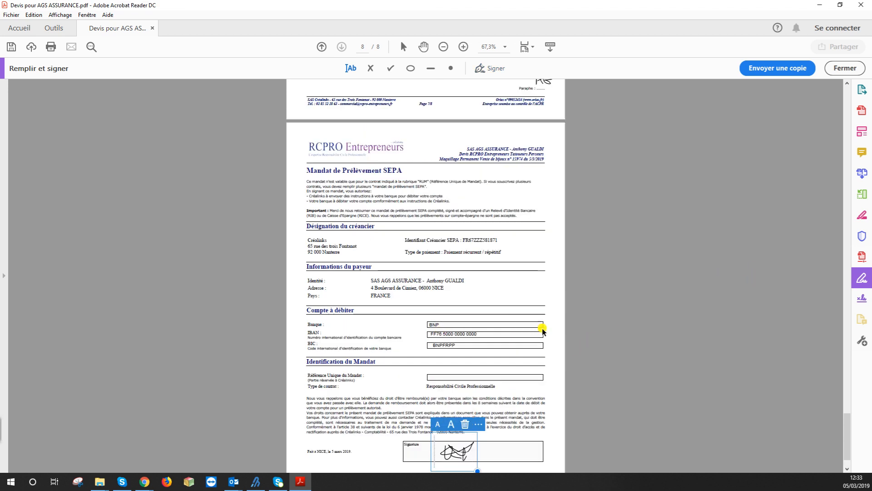
{"action": "scroll", "coordinate": [598, 313], "scroll_direction": "up", "scroll_amount": 7}
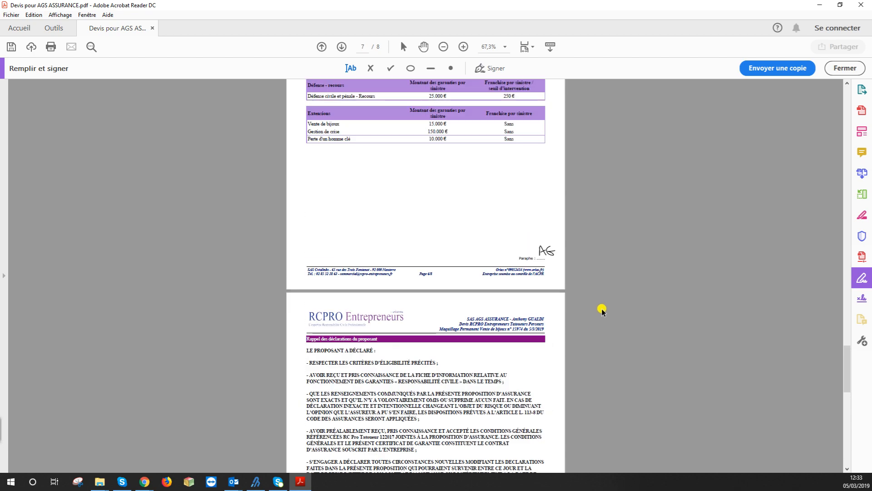
{"action": "scroll", "coordinate": [605, 302], "scroll_direction": "up", "scroll_amount": 10}
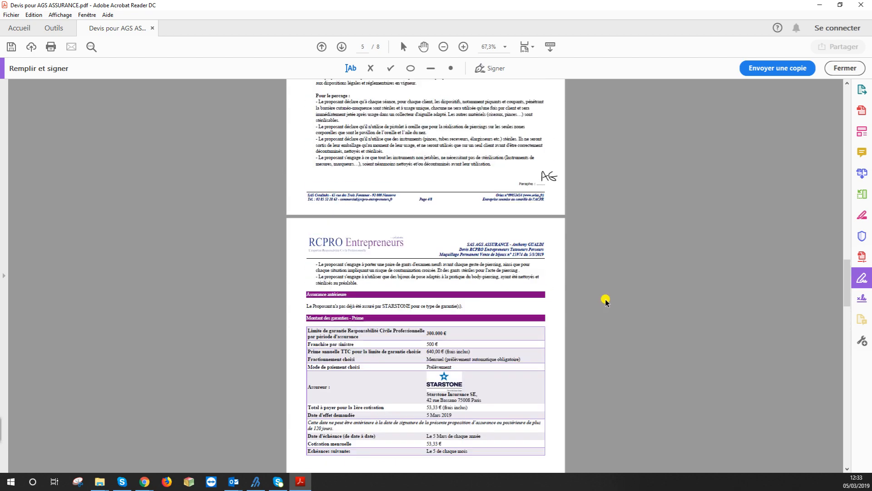
{"action": "scroll", "coordinate": [608, 302], "scroll_direction": "up", "scroll_amount": 8}
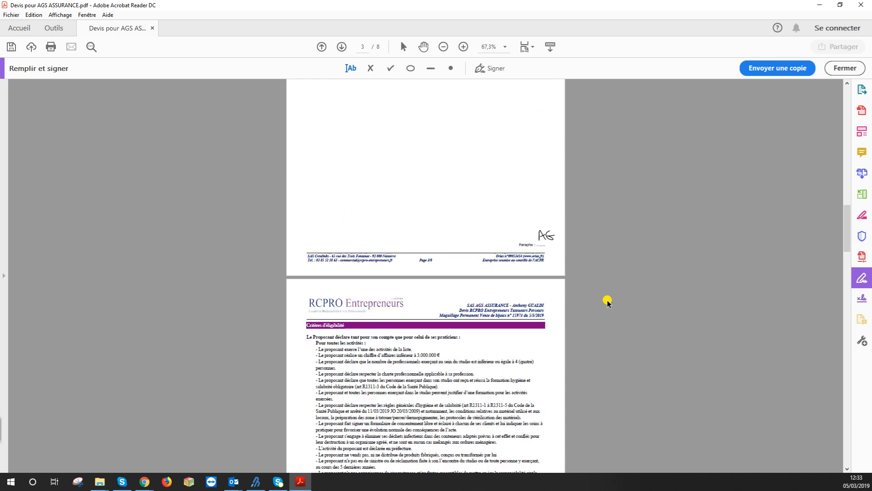
{"action": "scroll", "coordinate": [608, 302], "scroll_direction": "up", "scroll_amount": 8}
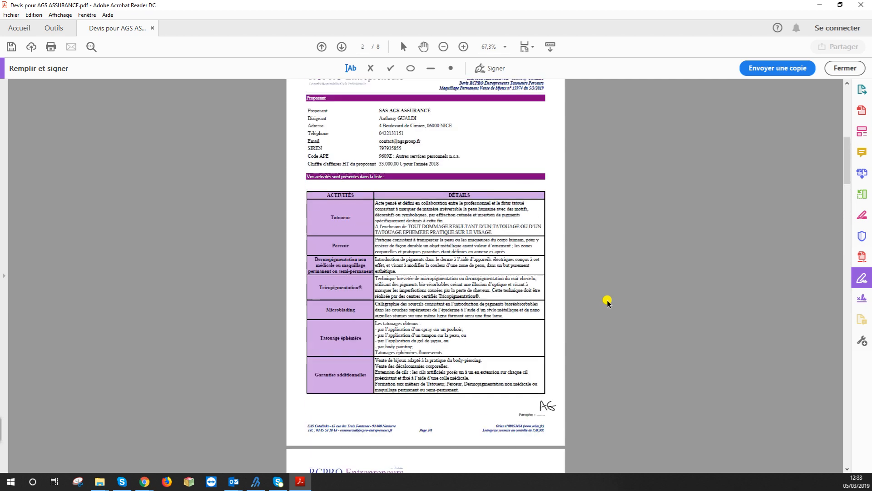
{"action": "scroll", "coordinate": [505, 287], "scroll_direction": "up", "scroll_amount": 1}
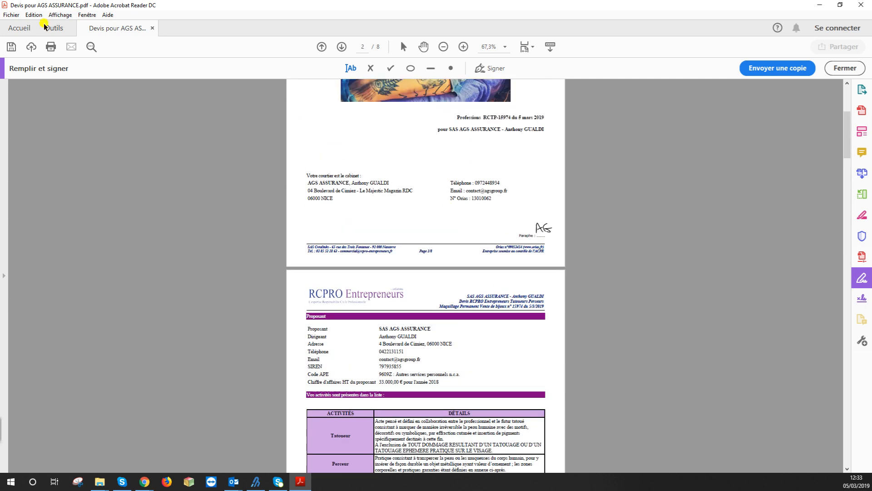
{"action": "left_click", "coordinate": [9, 47]}
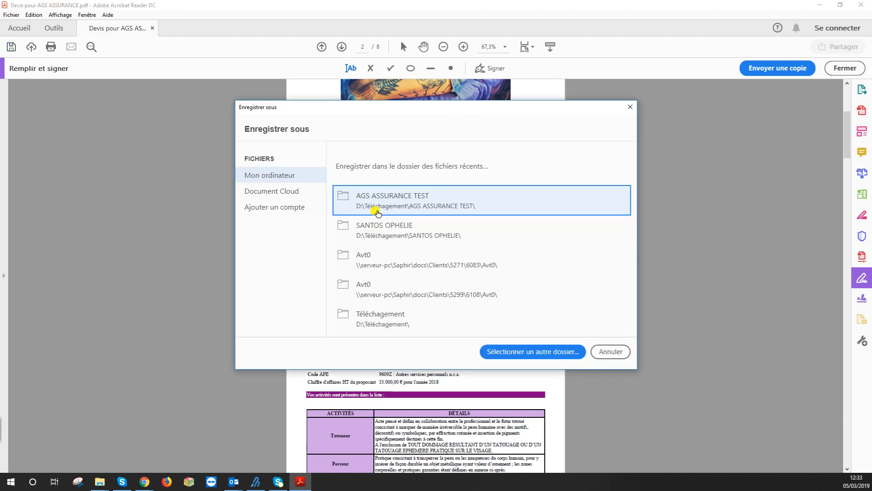
Save as Devis pour AGS ASSURANCE.pdf in AGS ASSURANCE TEST, replacing the existing file
{"action": "left_click", "coordinate": [432, 204]}
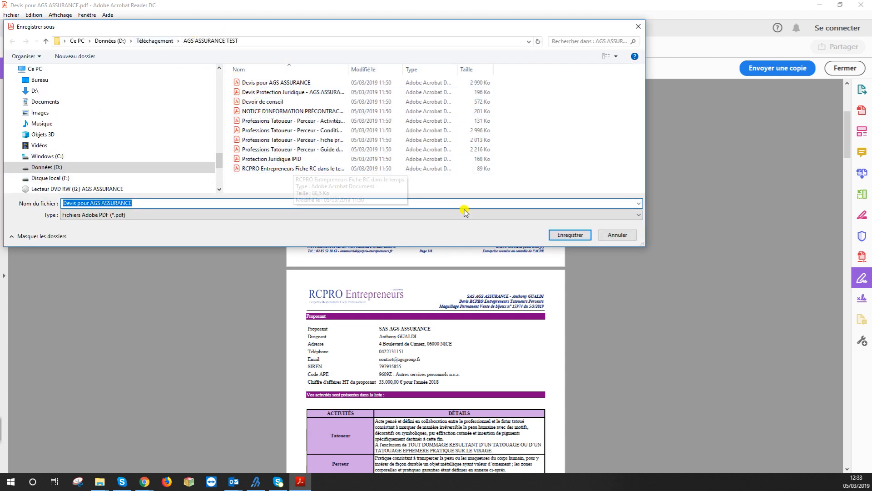
{"action": "left_click", "coordinate": [562, 236]}
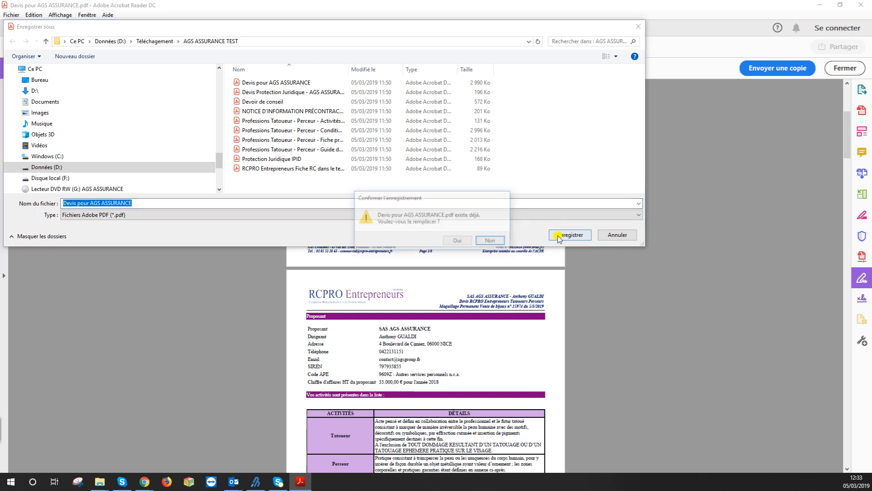
{"action": "left_click", "coordinate": [458, 241]}
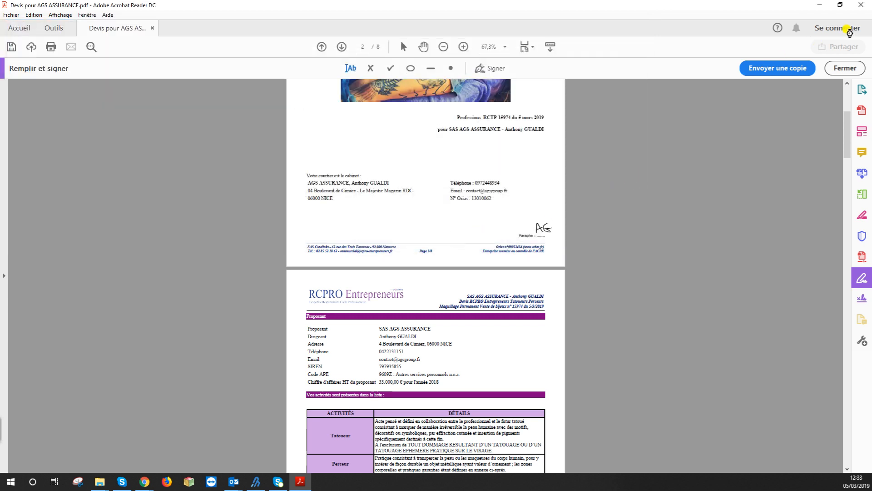
Close Acrobat and preview the saved Devis pour AGS ASSURANCE in File Explorer
{"action": "left_click", "coordinate": [862, 5]}
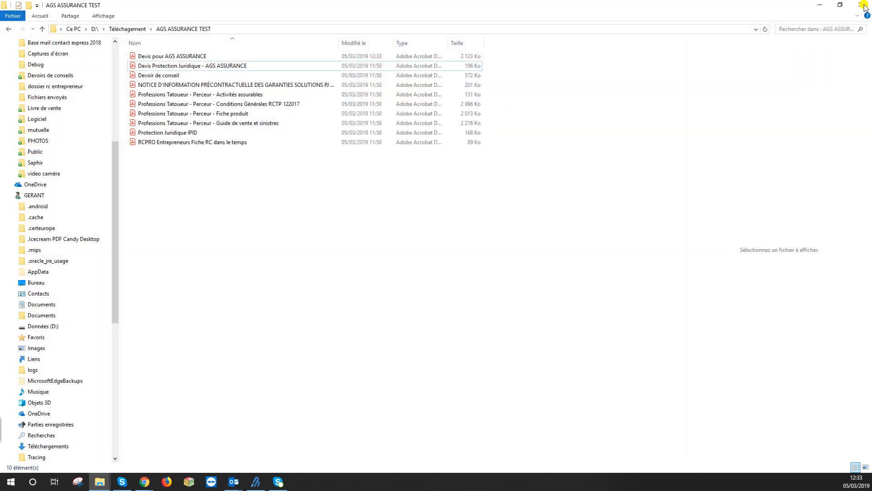
{"action": "left_click", "coordinate": [217, 66]}
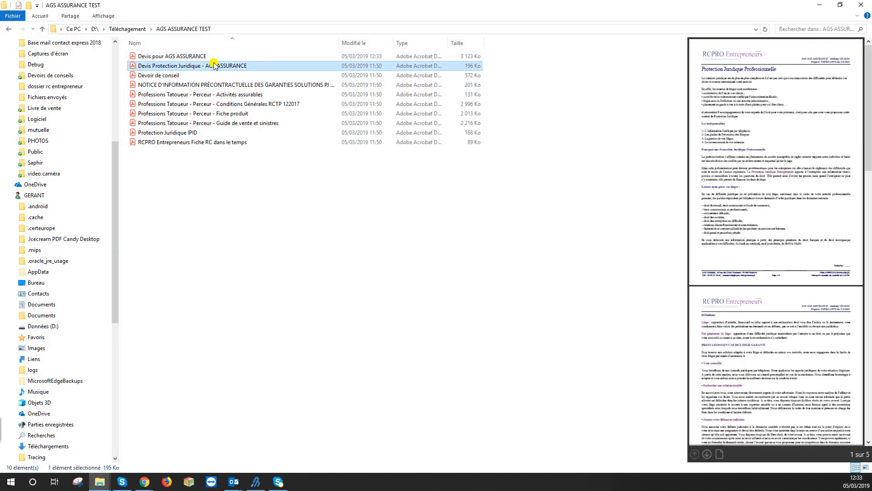
{"action": "left_click", "coordinate": [213, 55]}
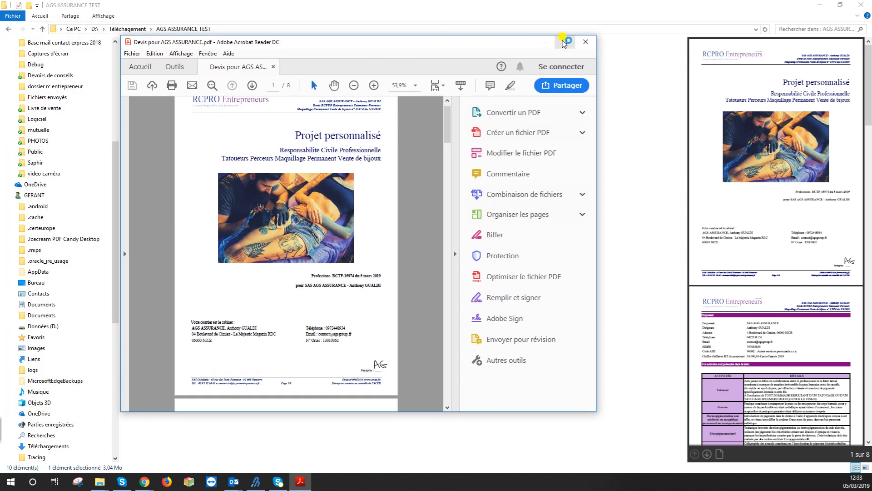
Maximize the reopened AGS ASSURANCE quote and scroll down to page 7 to check the AG initials and signature
{"action": "left_click", "coordinate": [565, 41]}
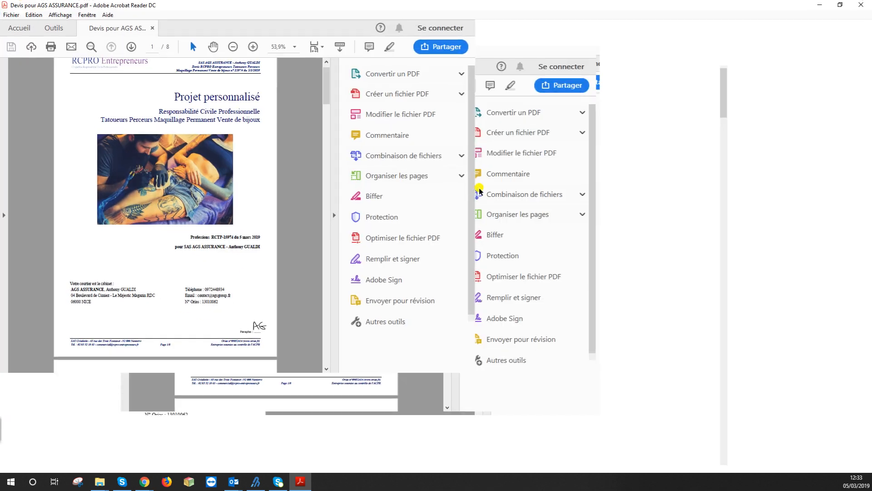
{"action": "scroll", "coordinate": [461, 203], "scroll_direction": "down", "scroll_amount": 10}
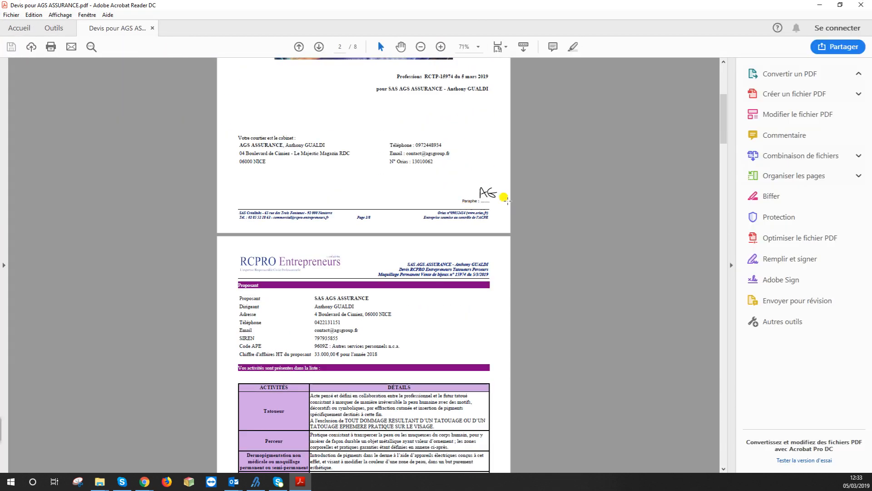
{"action": "scroll", "coordinate": [502, 200], "scroll_direction": "down", "scroll_amount": 12}
{"action": "scroll", "coordinate": [498, 229], "scroll_direction": "down", "scroll_amount": 20}
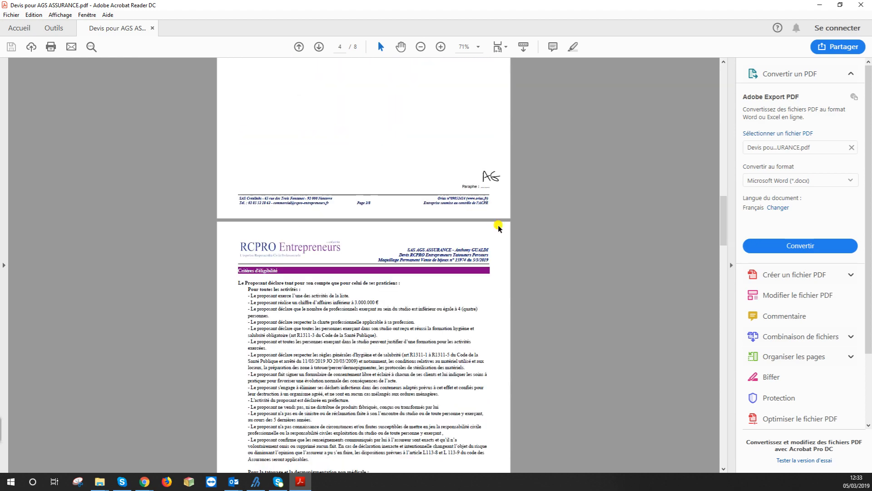
{"action": "scroll", "coordinate": [454, 238], "scroll_direction": "down", "scroll_amount": 15}
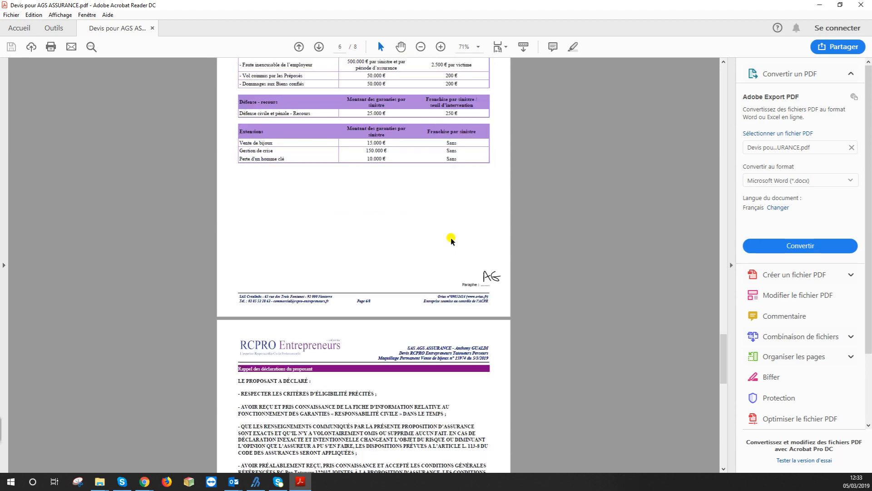